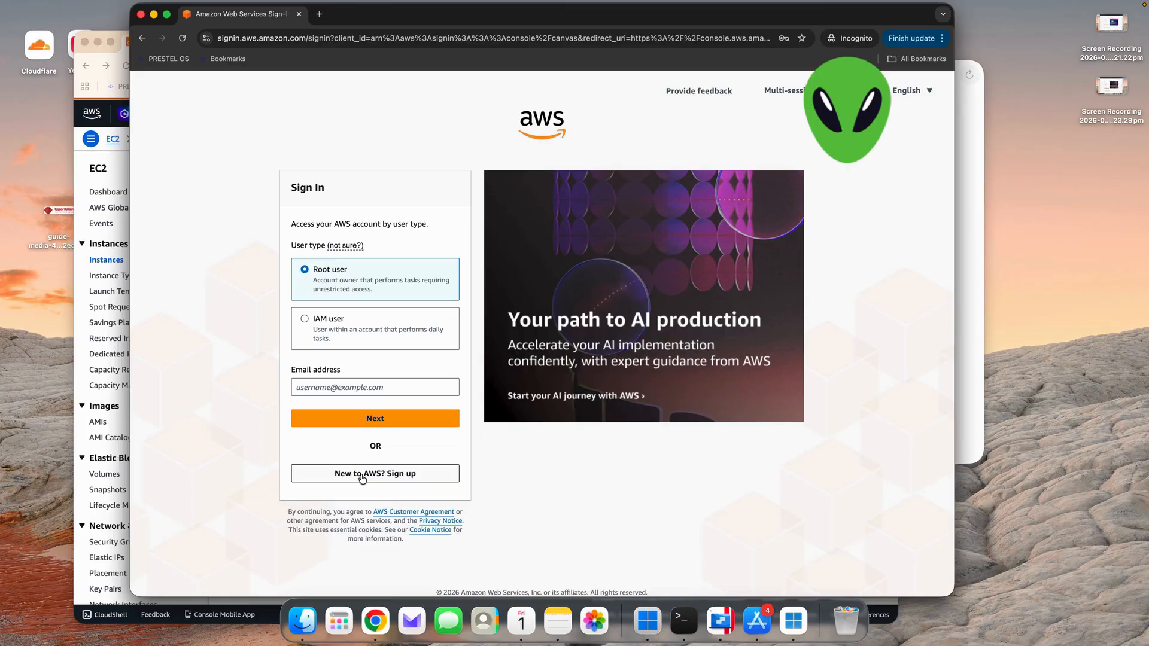
- Bring the Windows App window forward and view the App Store search results for "windows"
left_click(973, 137)
left_click_drag(747, 80, 629, 111)
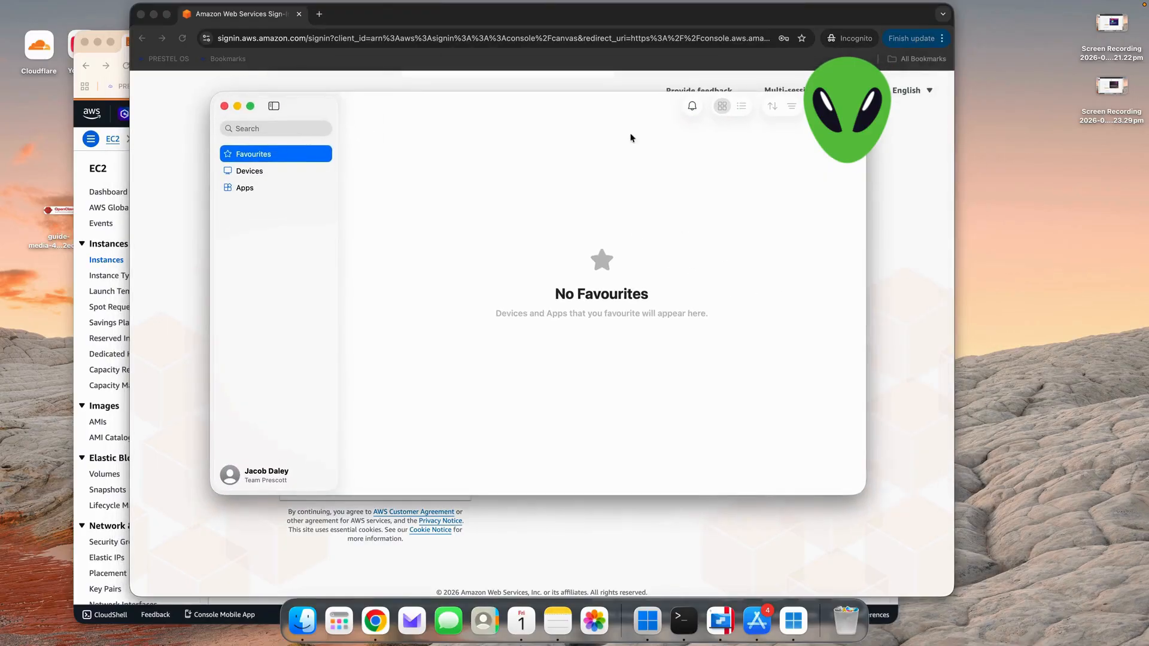
left_click(770, 618)
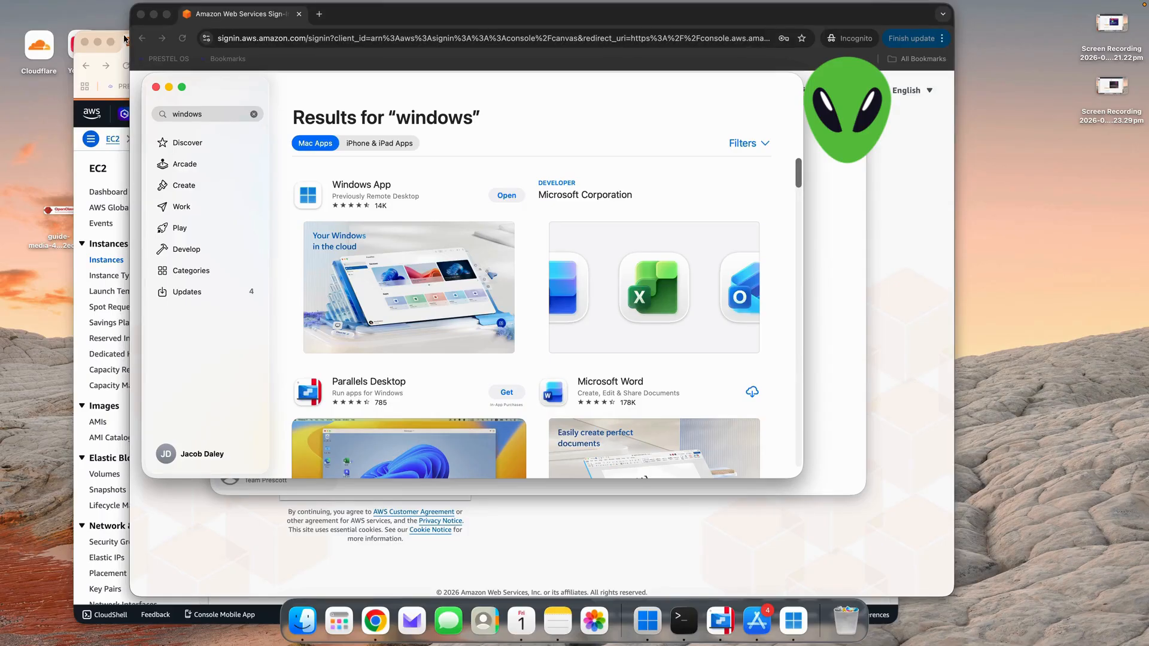
- Minimise the AWS sign-in window and review the list of AWS regions on the EC2 Instances page
left_click(159, 17)
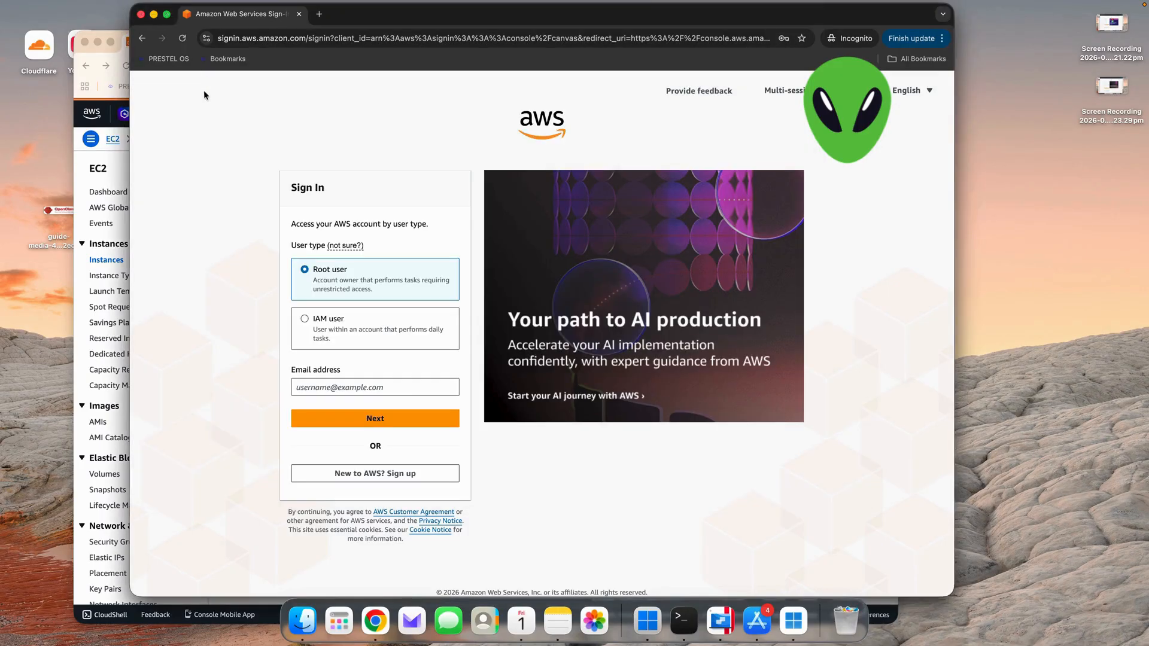
left_click(154, 15)
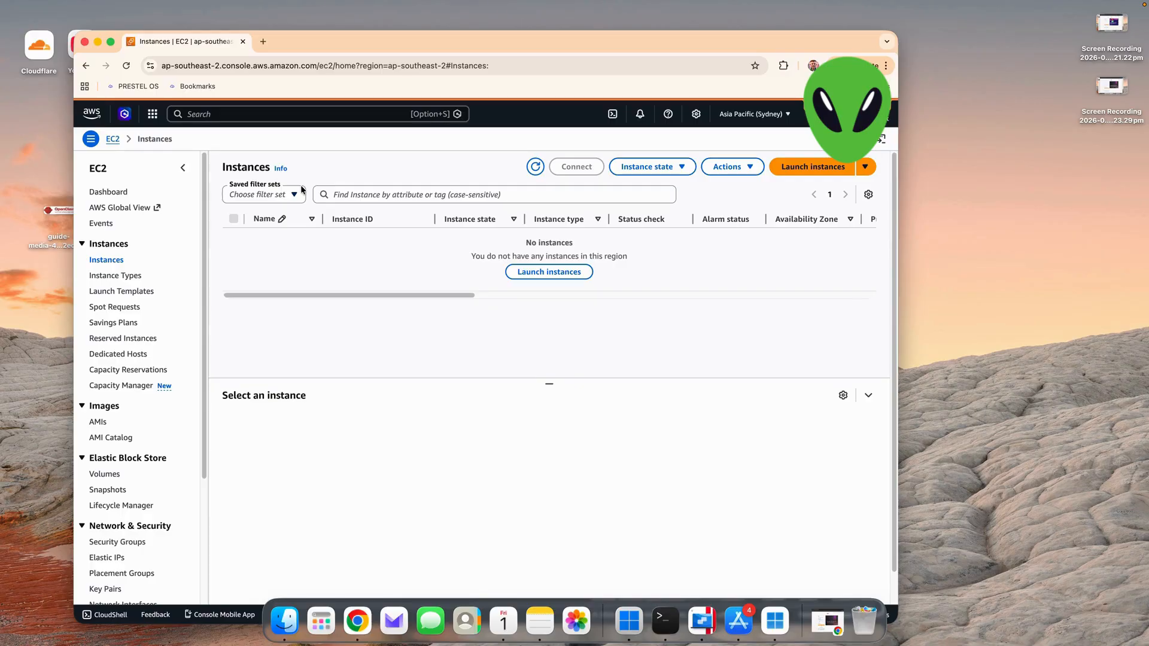
left_click(769, 115)
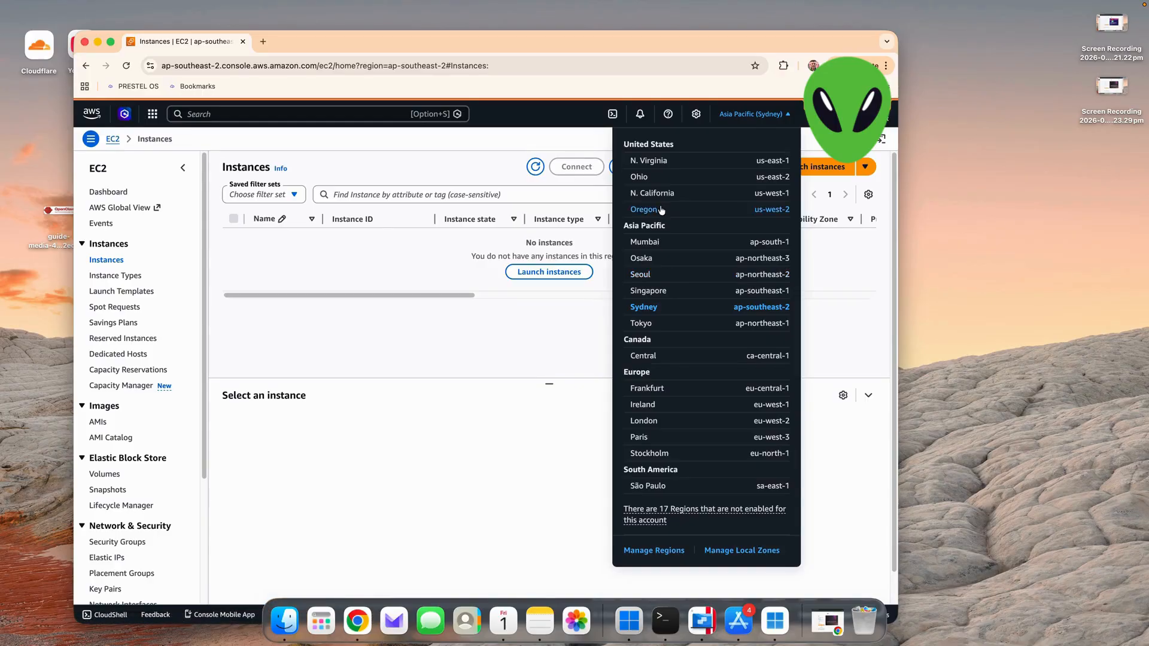
left_click(503, 357)
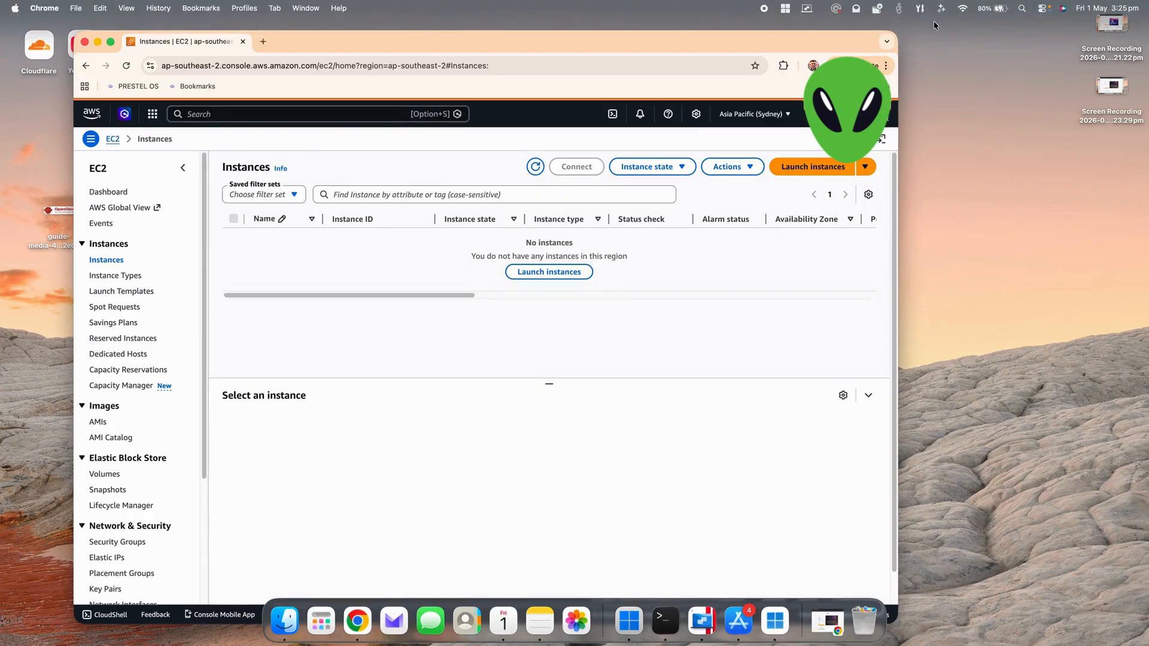
left_click(742, 118)
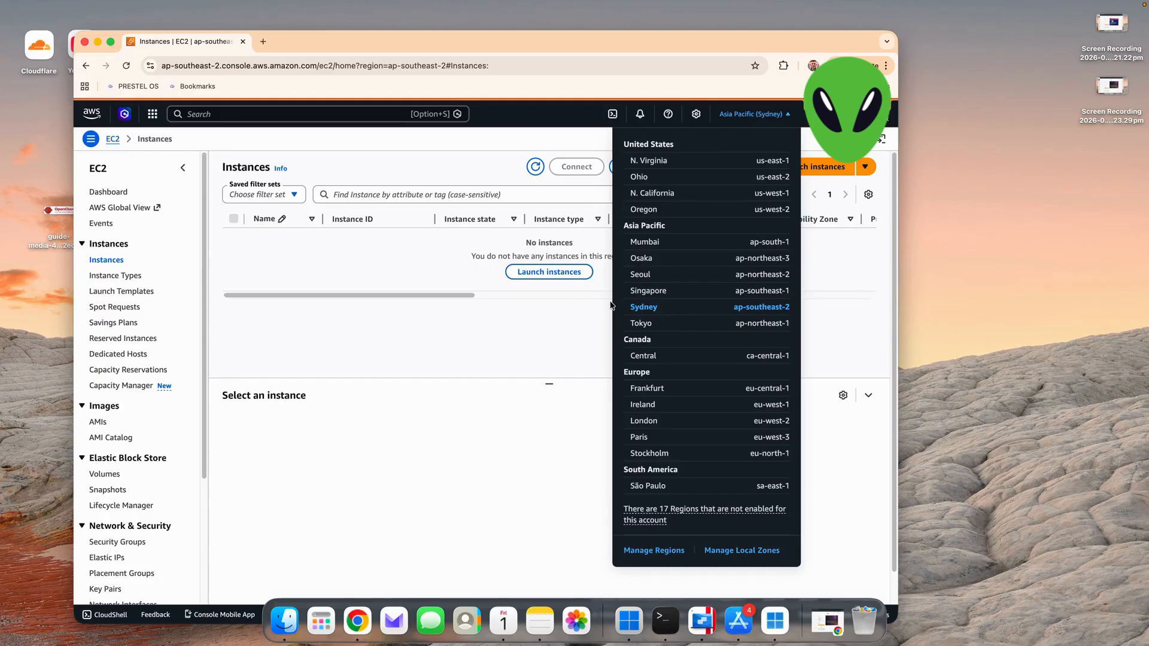
left_click(482, 340)
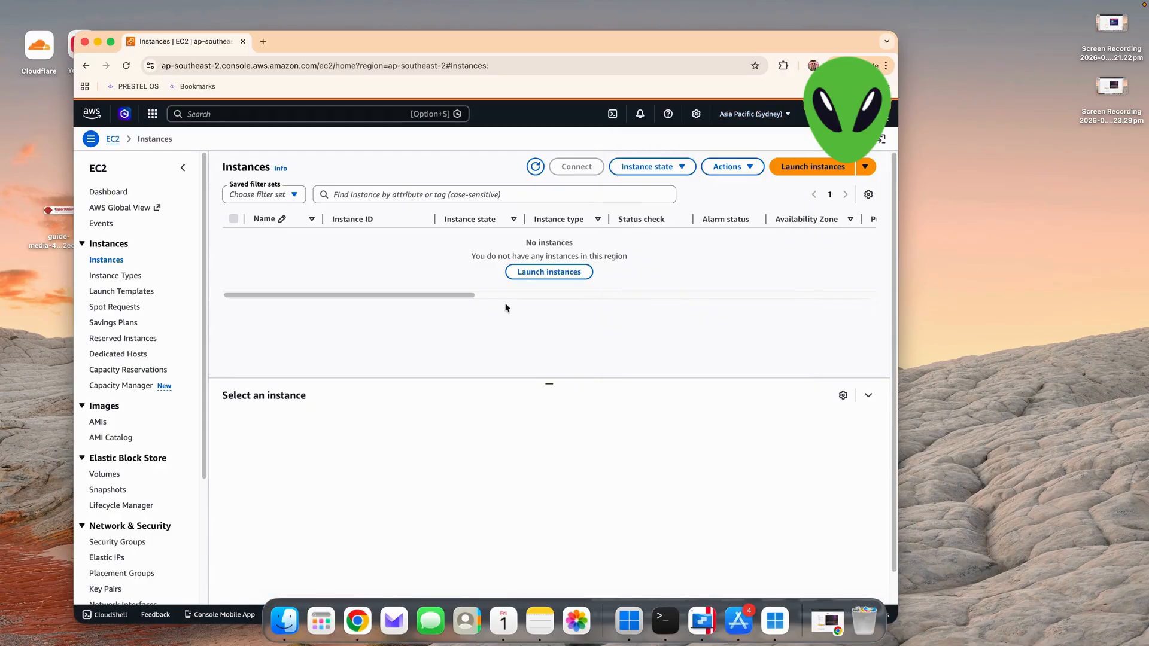
- Start launching a new EC2 instance in the Asia Pacific (Sydney) region
left_click(532, 273)
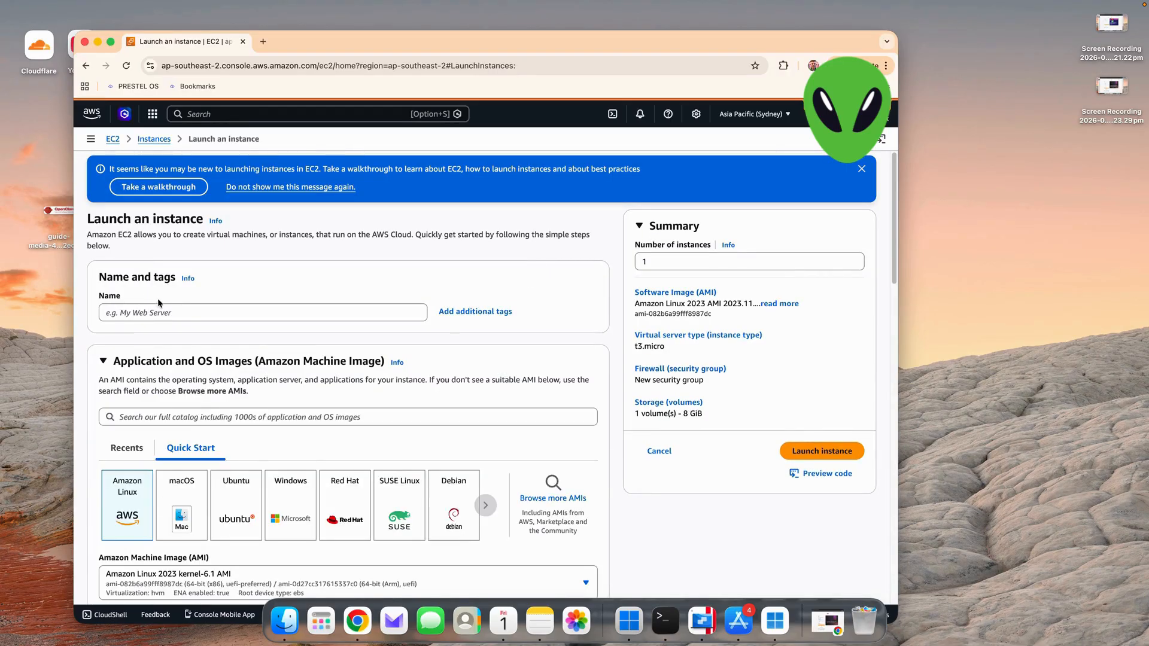
scroll(159, 303, "down", 3)
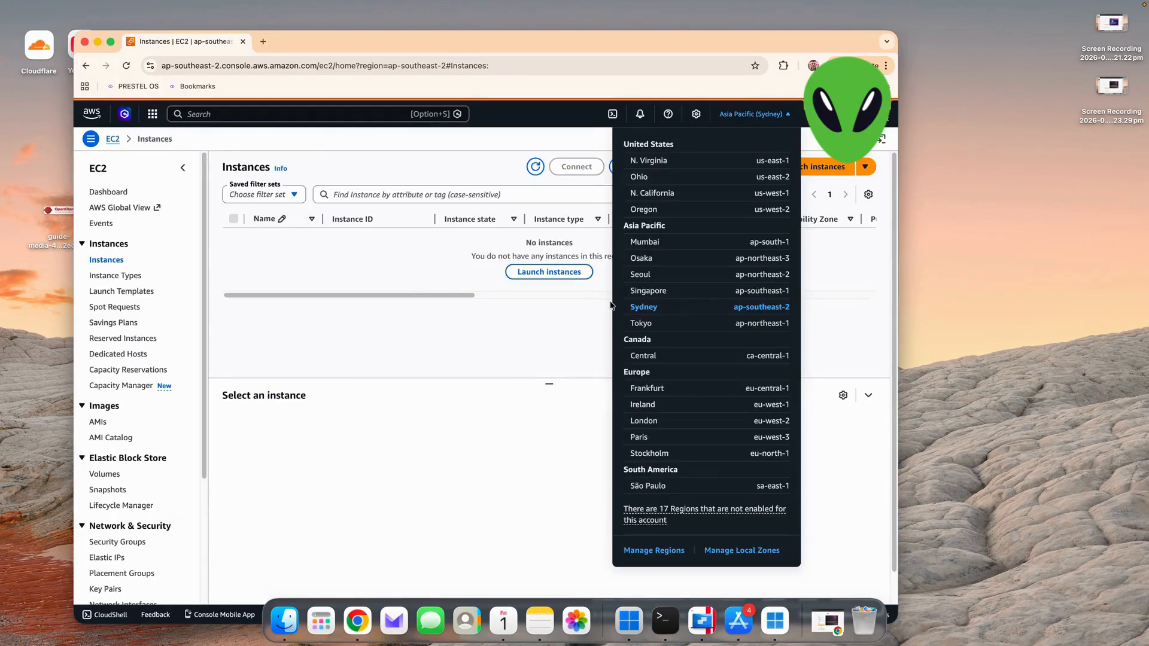
left_click(482, 342)
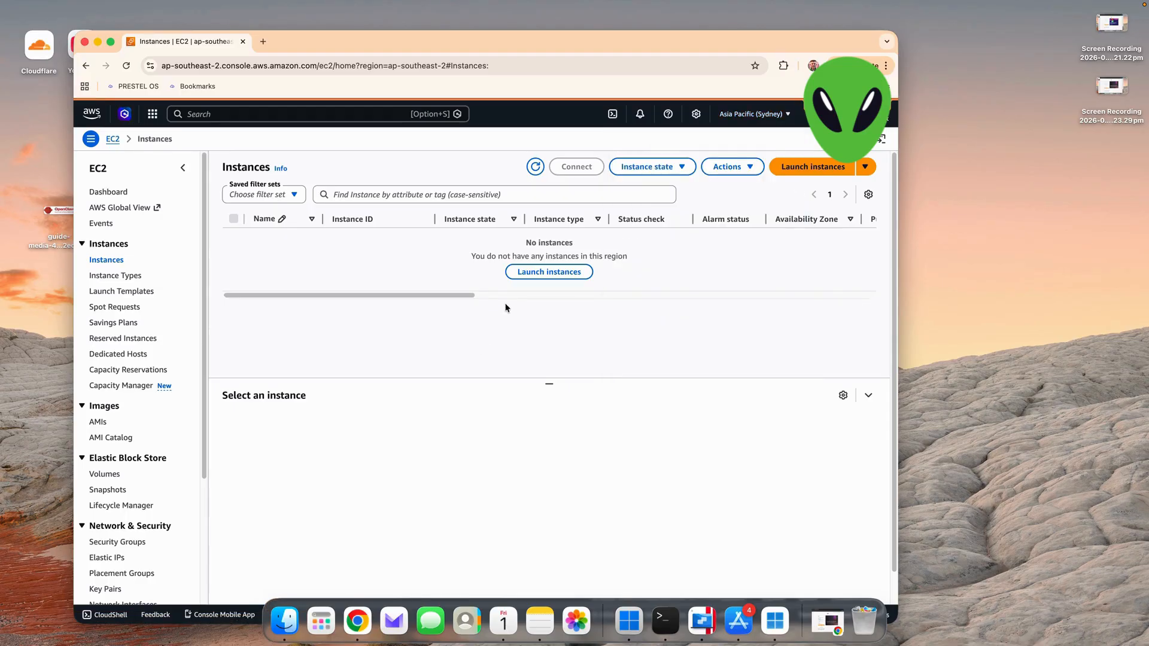
left_click(532, 273)
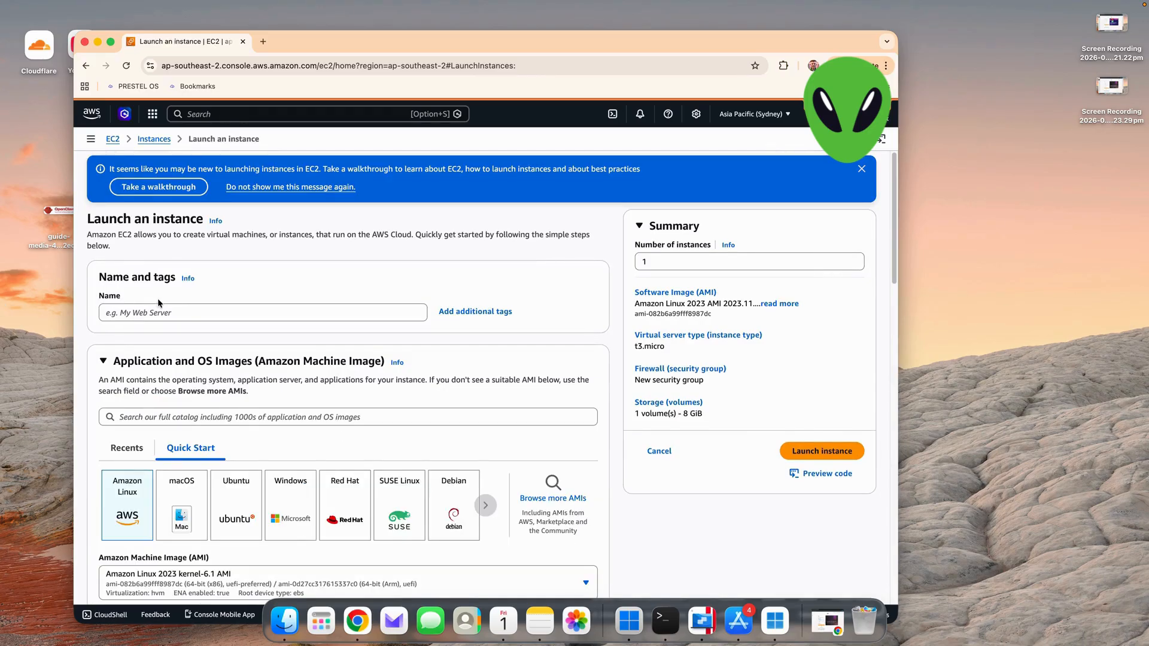
- Choose the Windows quick-start image and keep Microsoft Windows Server 2025 Base as the machine image
scroll(159, 303, "down", 3)
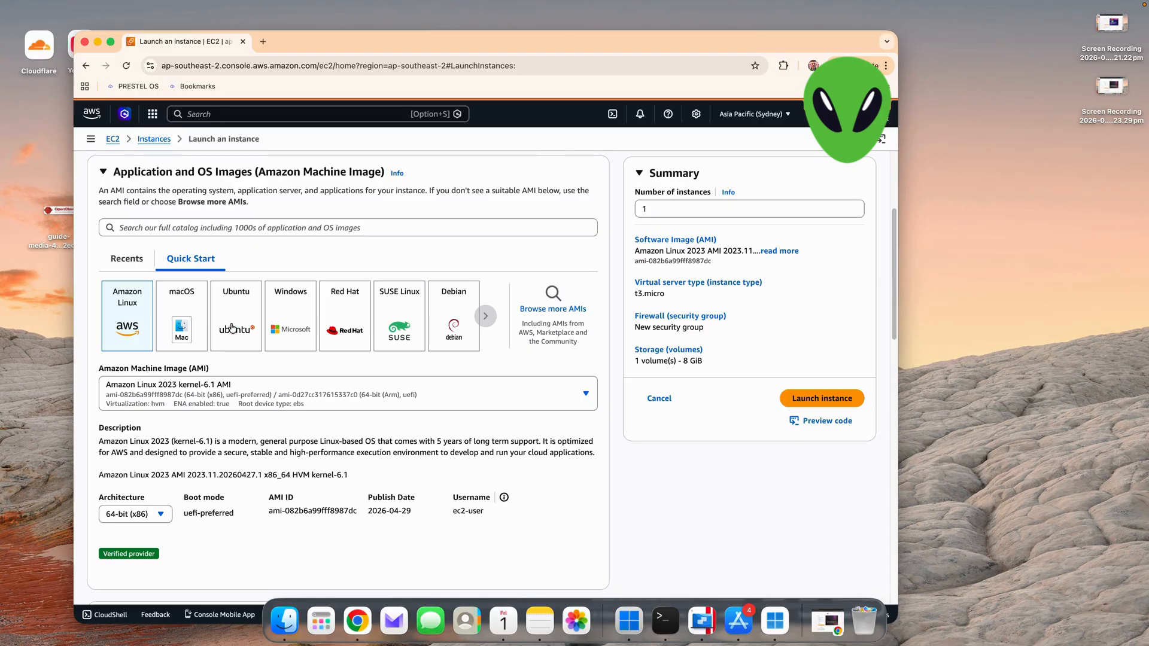
left_click(273, 323)
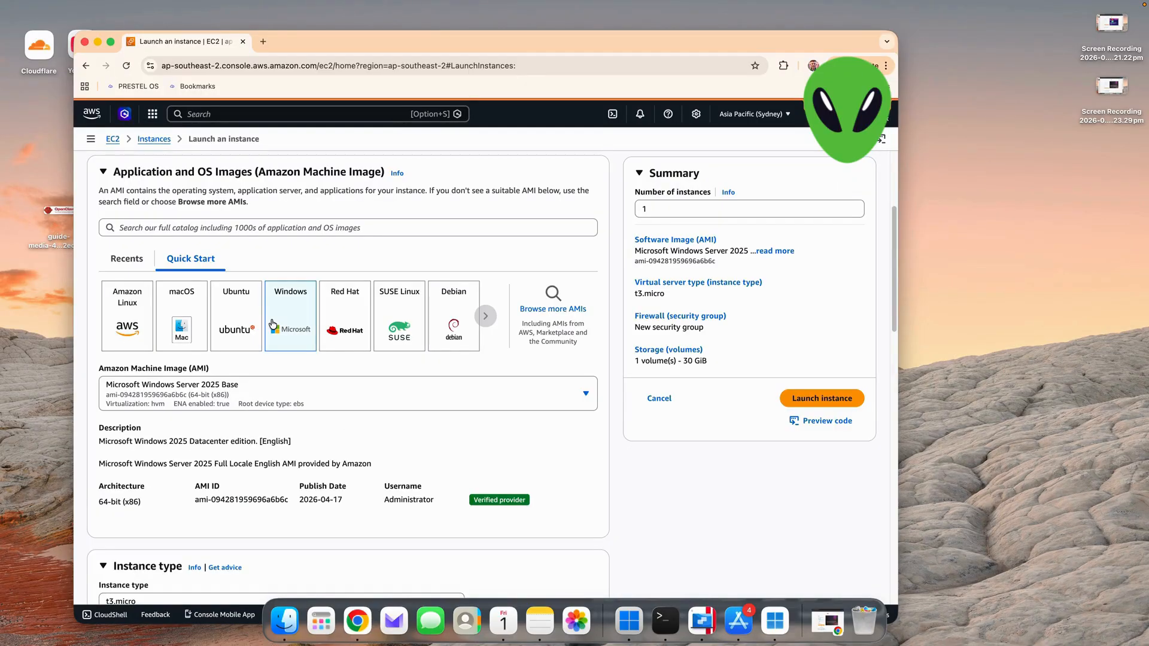
left_click(202, 402)
scroll(292, 296, "down", 5)
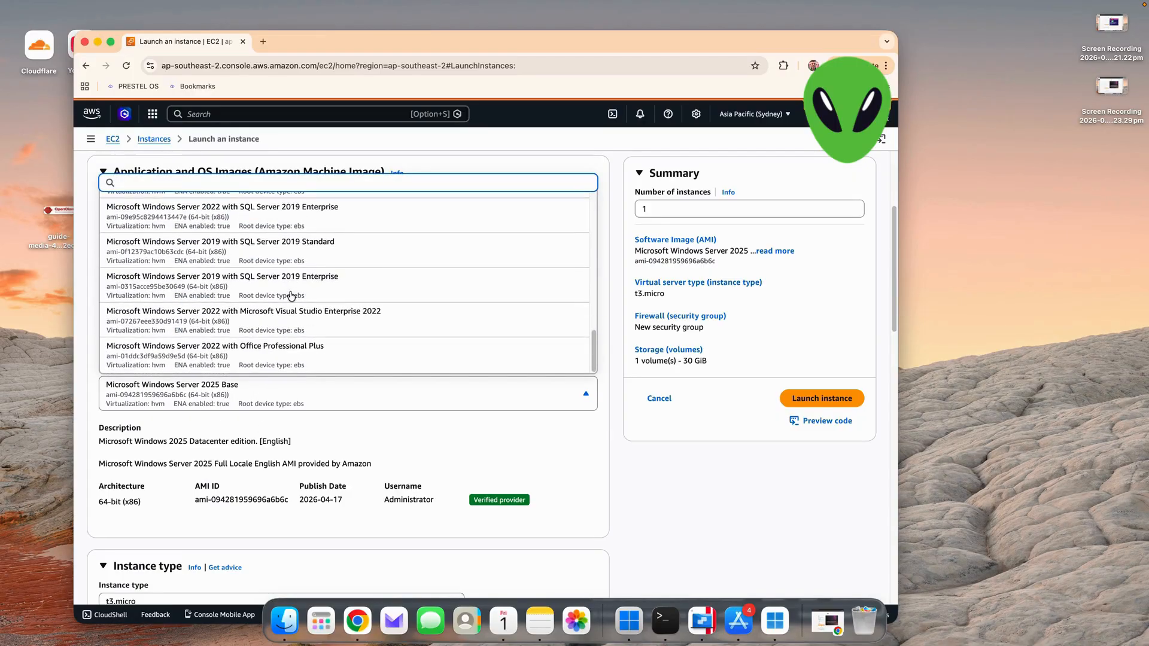
scroll(291, 281, "up", 10)
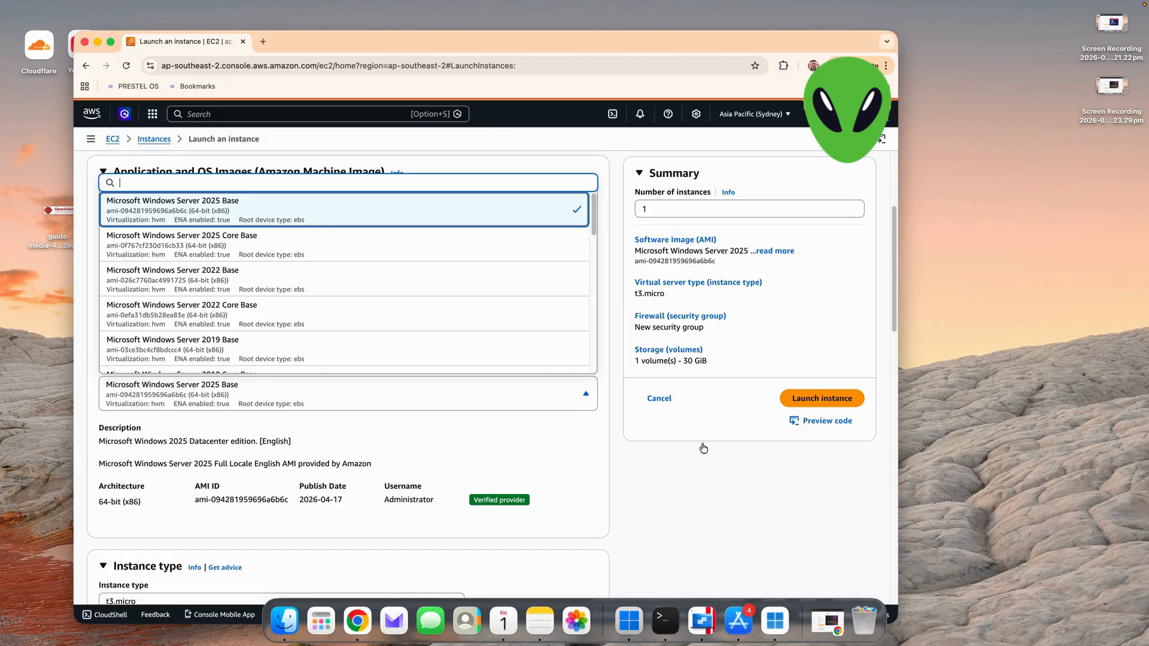
left_click(560, 522)
- Set the instance type to t3.medium
scroll(540, 501, "down", 5)
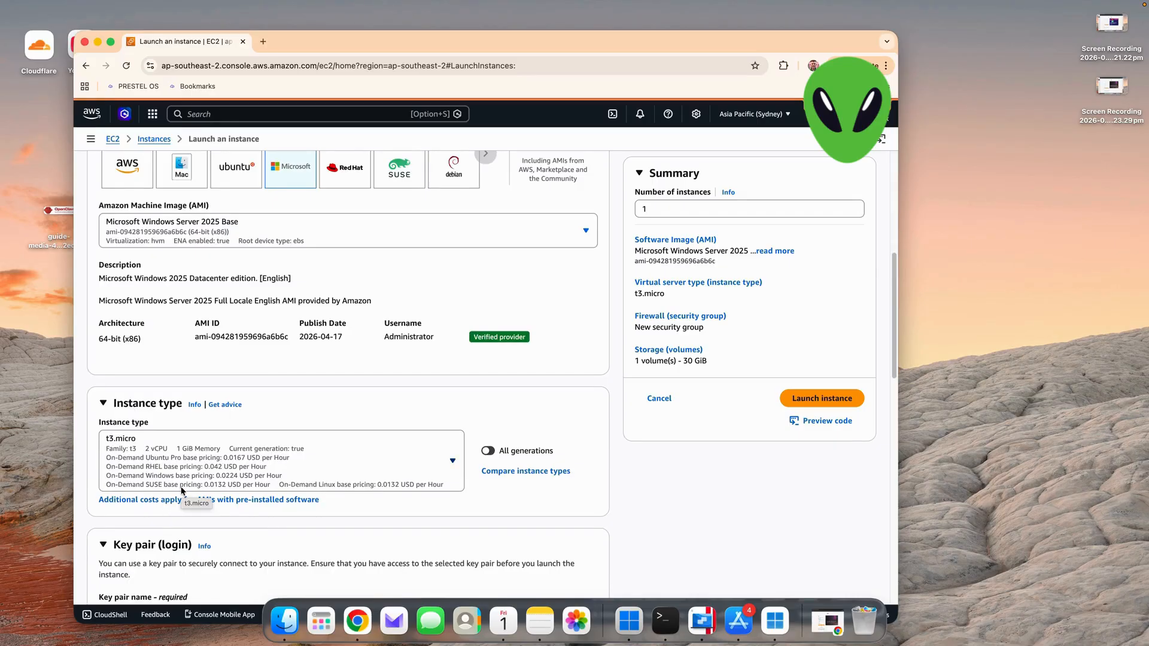
left_click(199, 462)
scroll(145, 373, "down", 2)
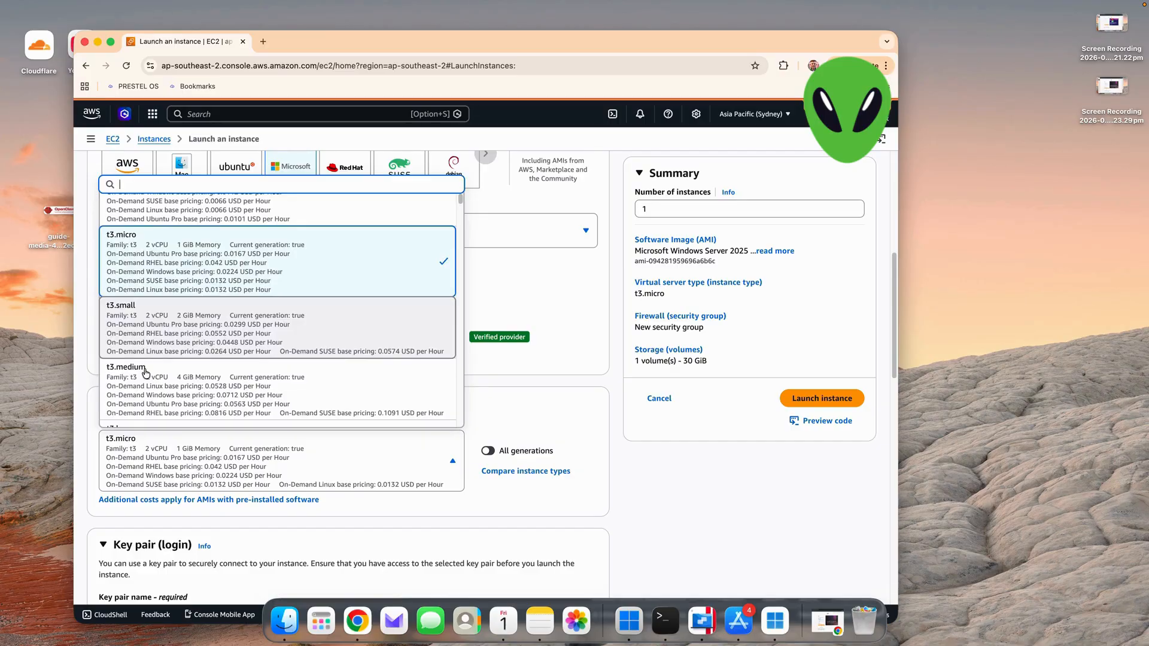
scroll(146, 374, "down", 1)
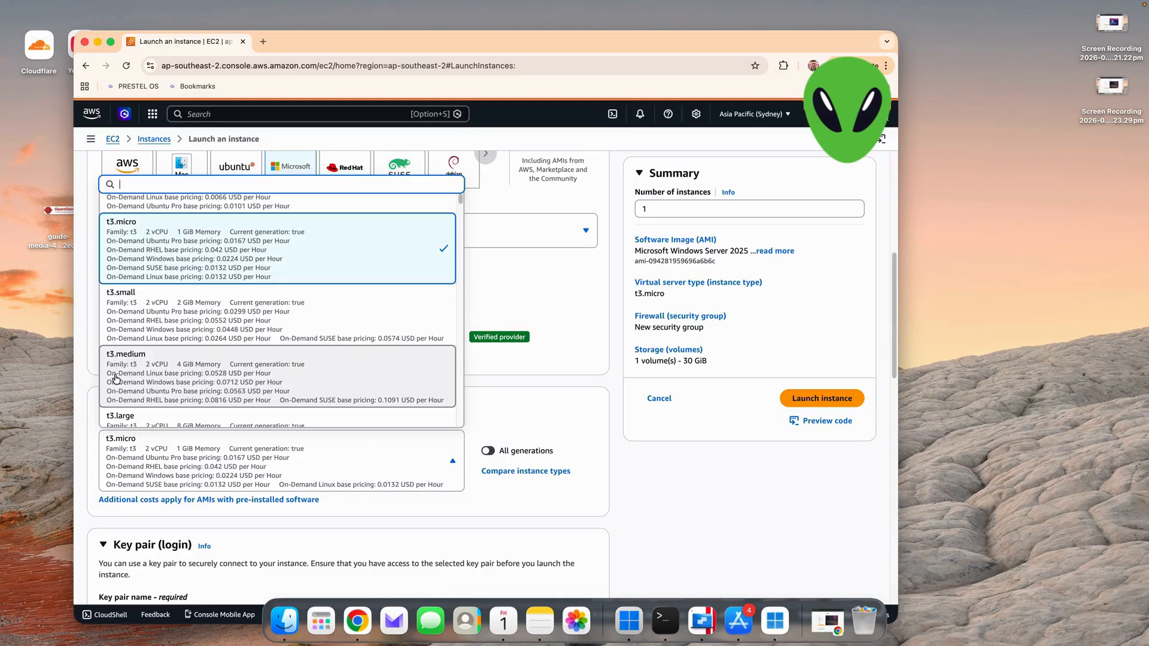
left_click(147, 362)
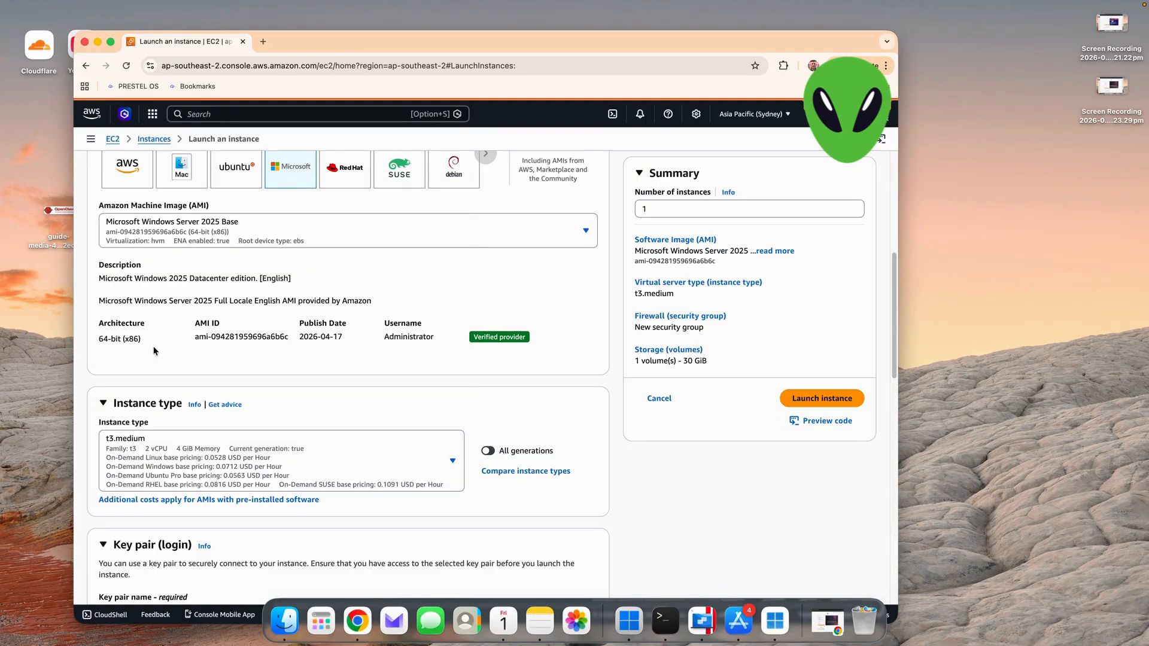
- Create an RSA key pair named "pc" in .pem format for the instance login
scroll(154, 351, "down", 5)
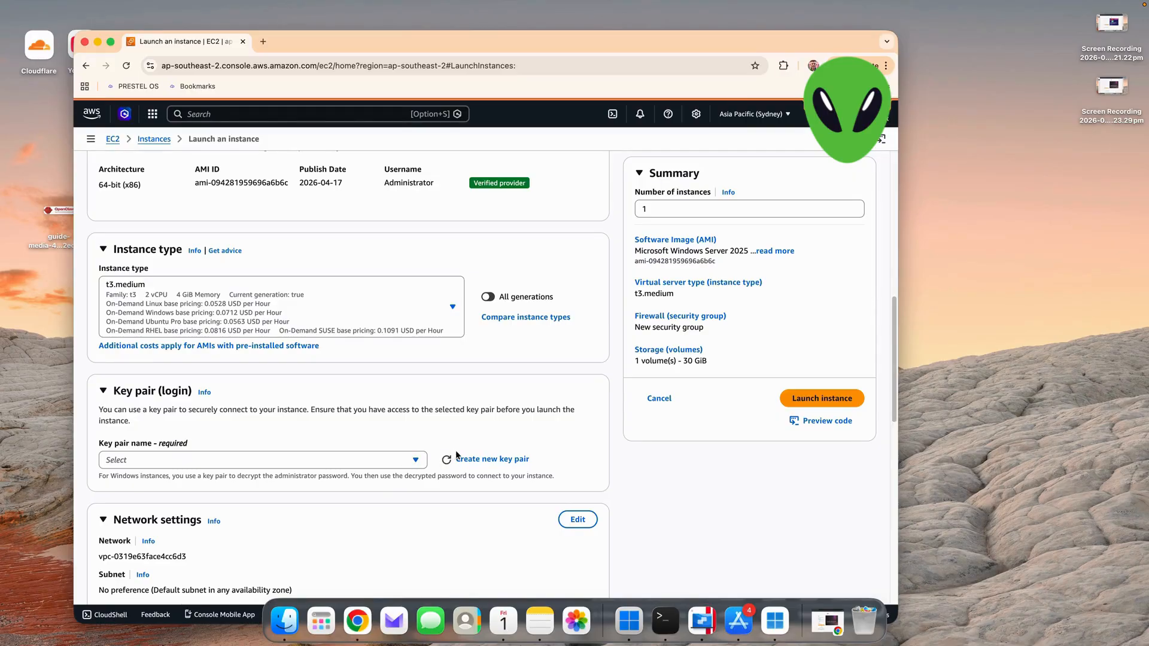
left_click(518, 459)
left_click(379, 276)
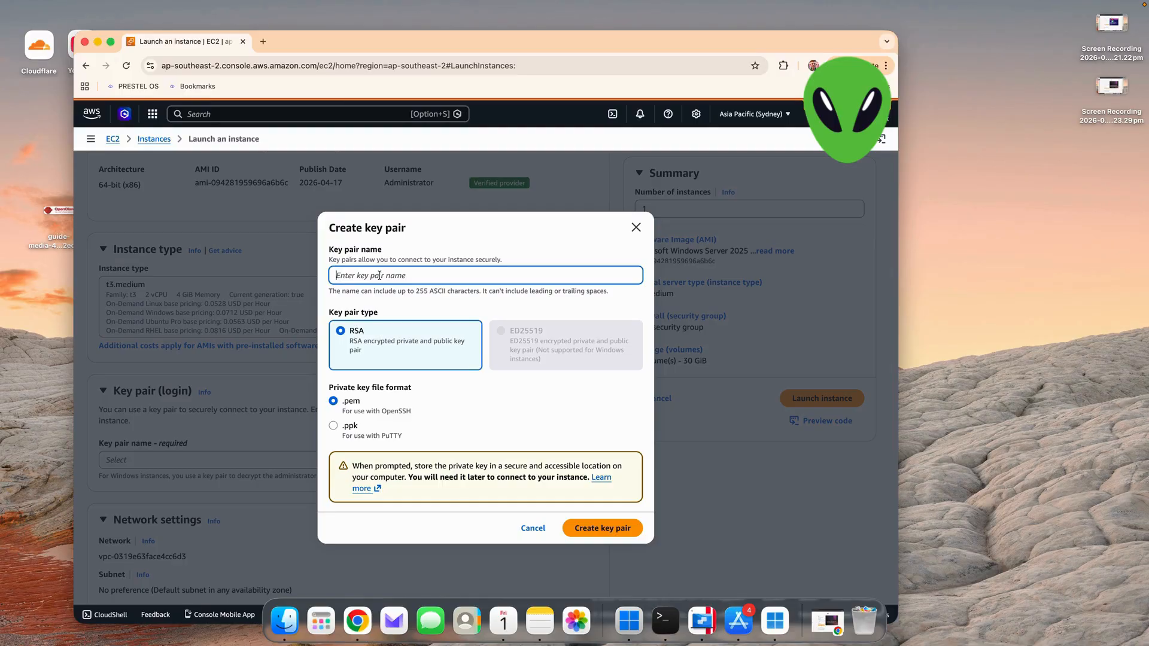
type("pc")
left_click(599, 531)
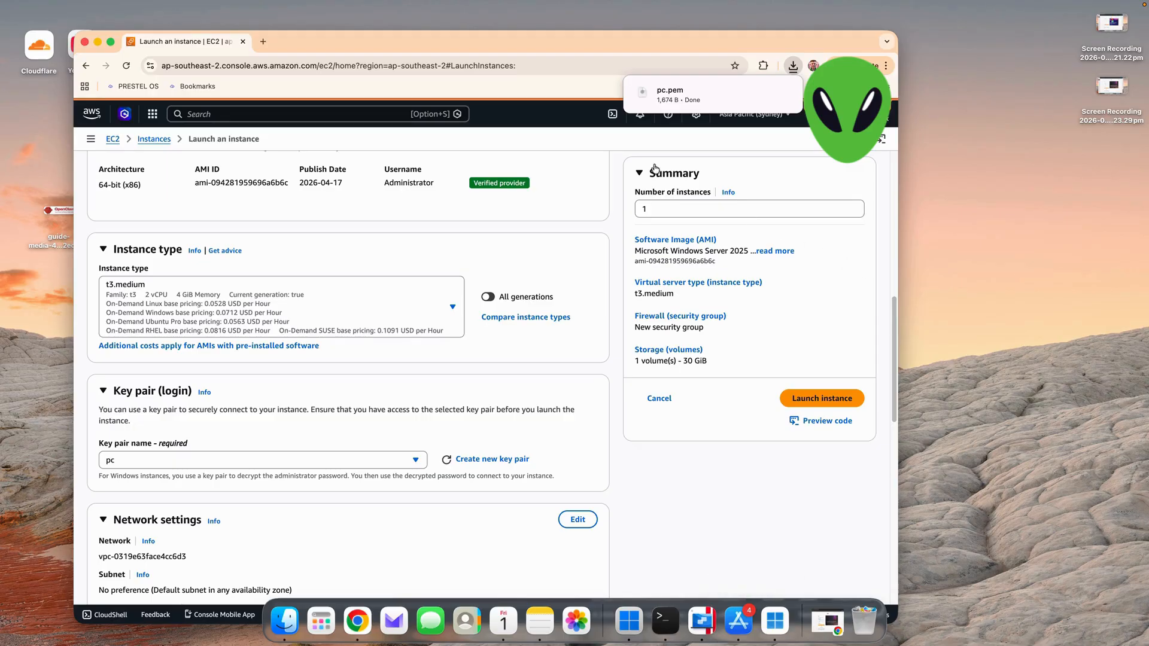
- Examine the launch form's network, firewall, storage and image settings before launching
scroll(168, 502, "down", 1)
scroll(168, 510, "up", 1)
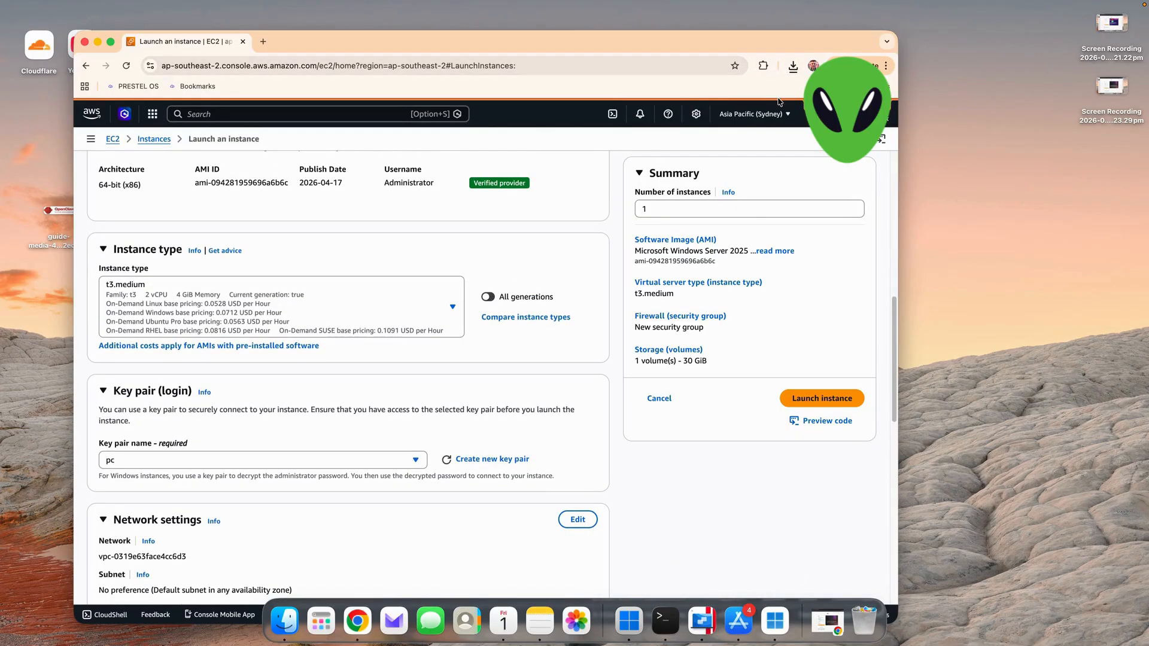
scroll(168, 511, "down", 1)
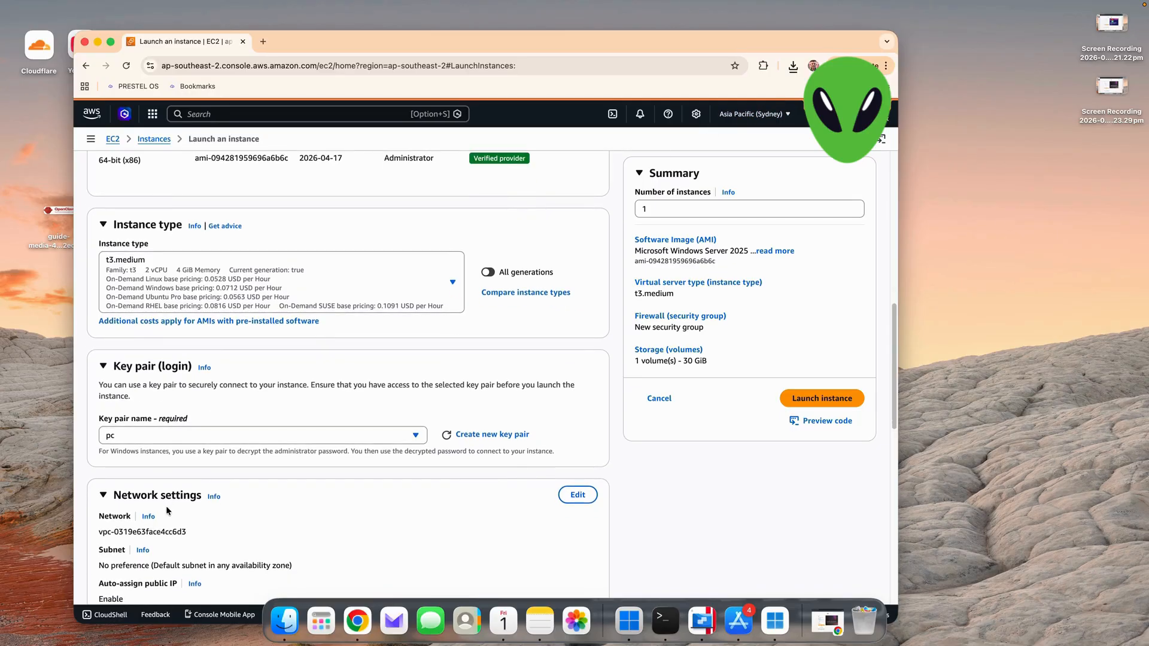
scroll(168, 511, "down", 8)
scroll(100, 443, "down", 3)
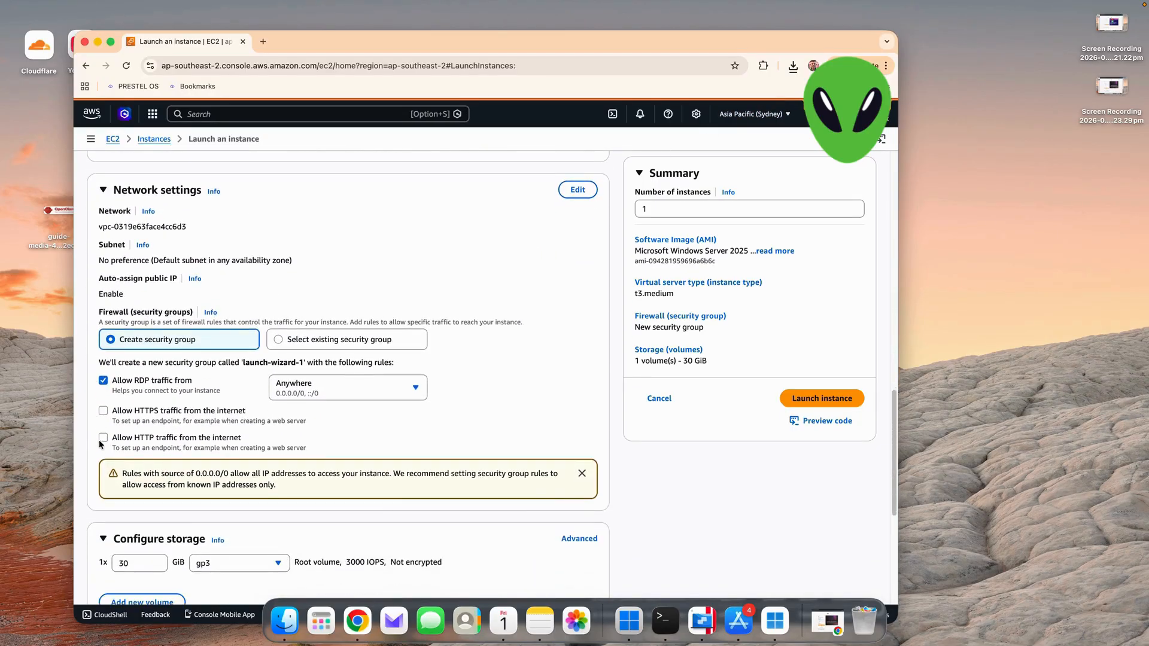
scroll(100, 444, "down", 5)
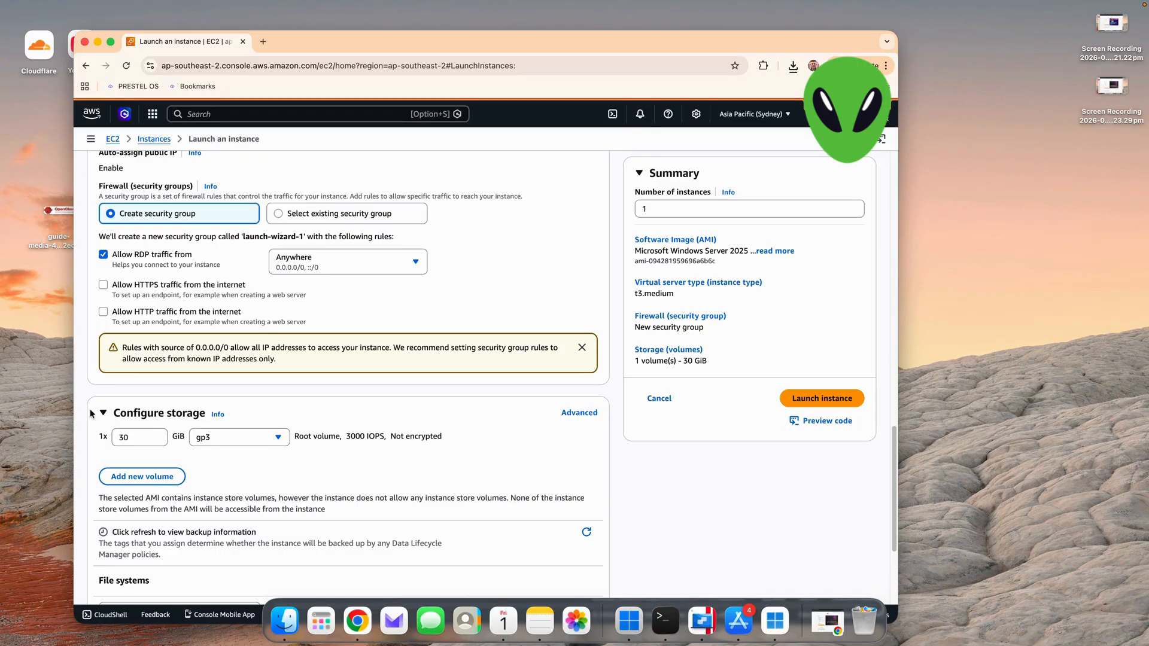
scroll(143, 421, "down", 5)
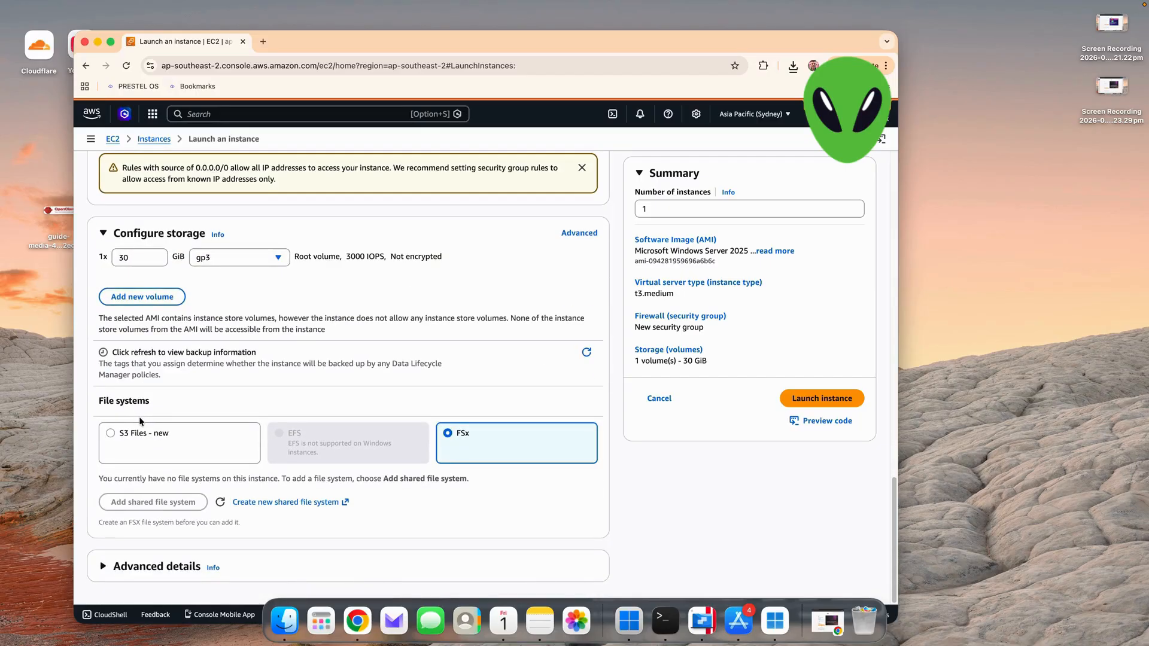
scroll(202, 409, "up", 5)
scroll(203, 412, "up", 10)
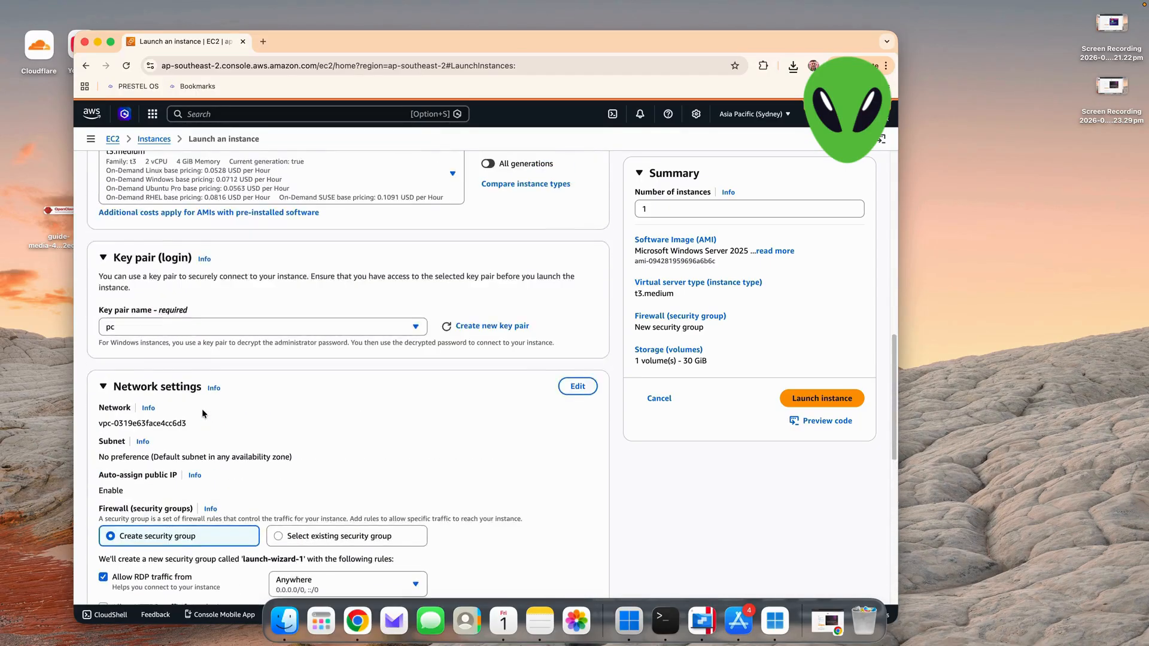
scroll(203, 412, "up", 6)
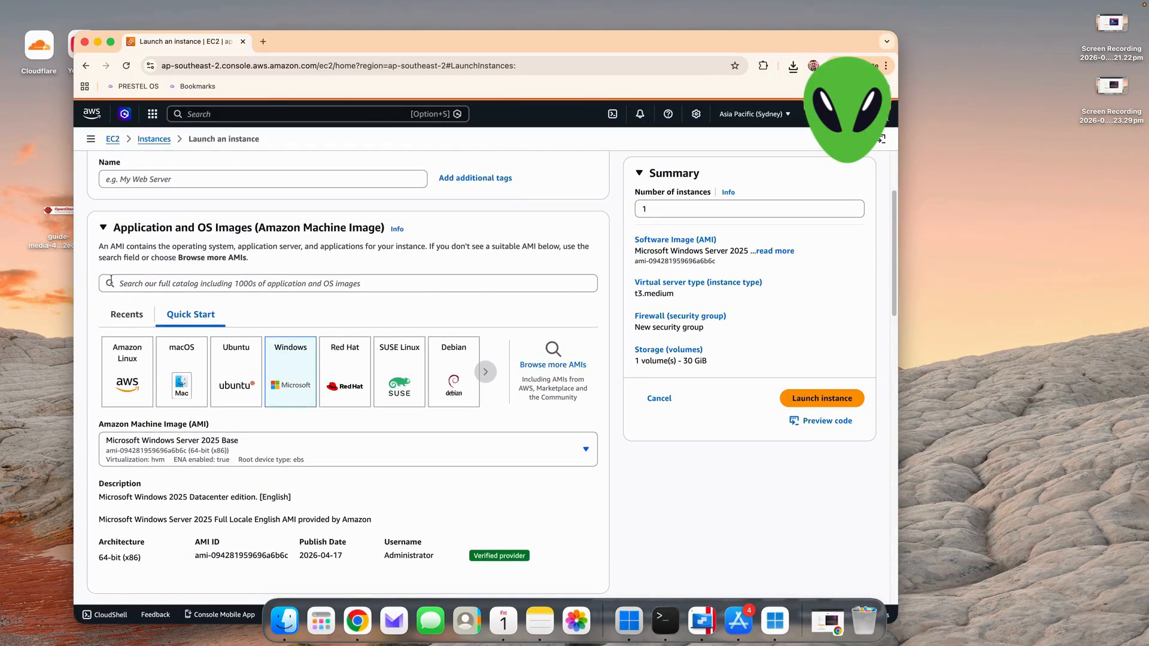
scroll(188, 319, "up", 3)
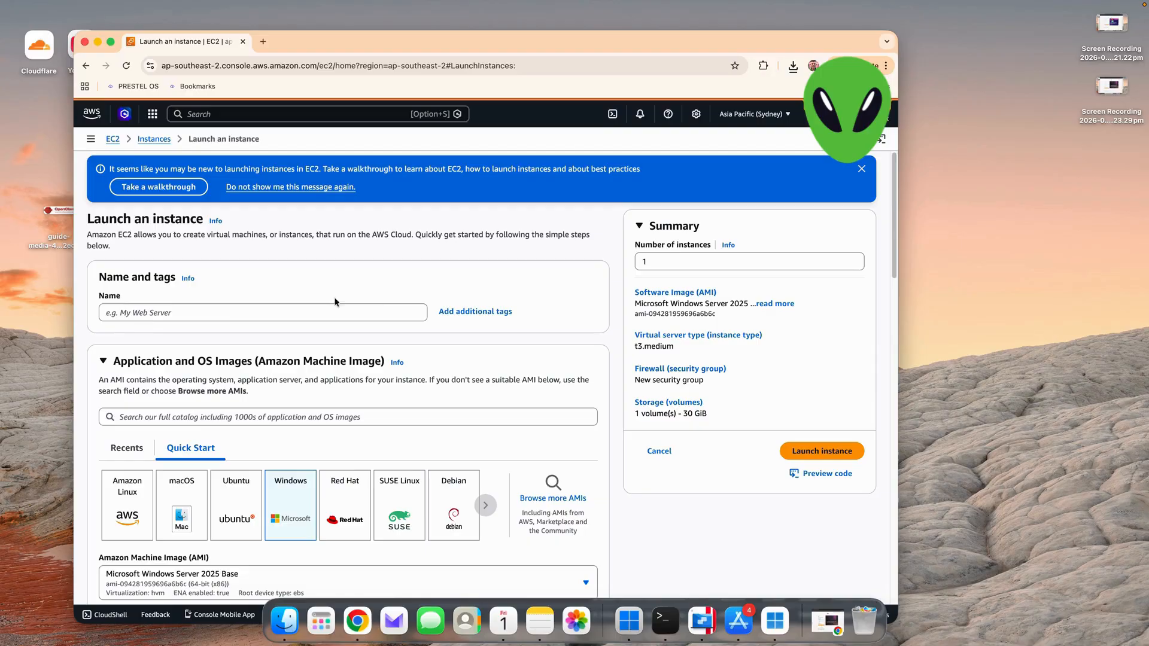
- Launch the instance and copy the public IPv4 address from its details page
scroll(186, 348, "down", 15)
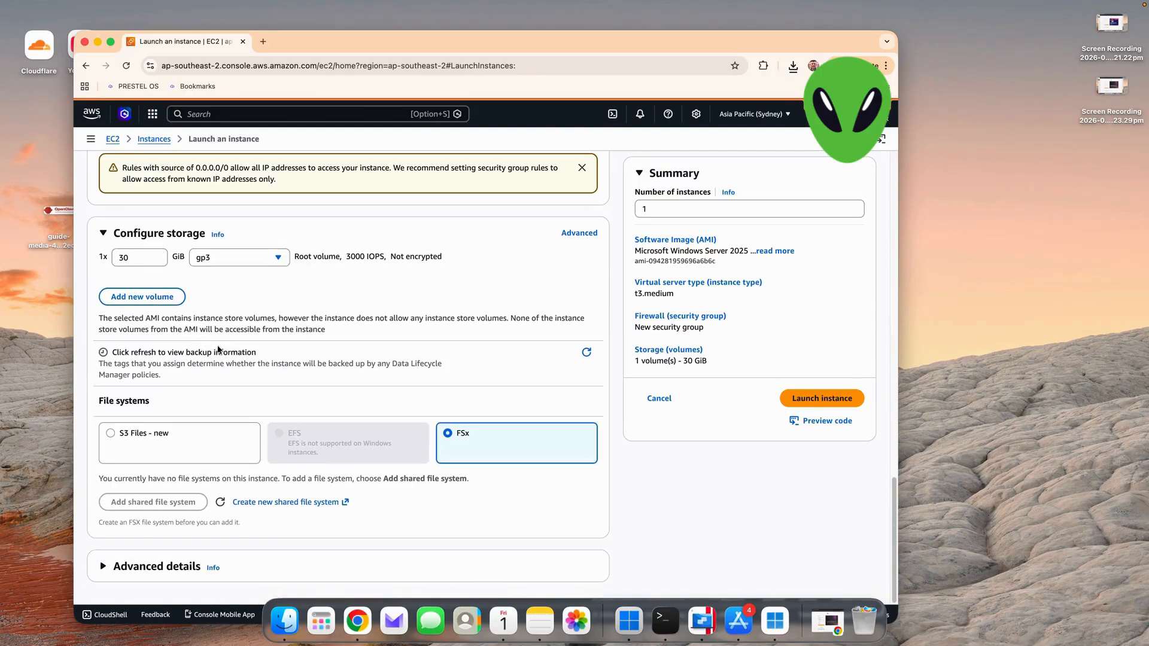
left_click(838, 399)
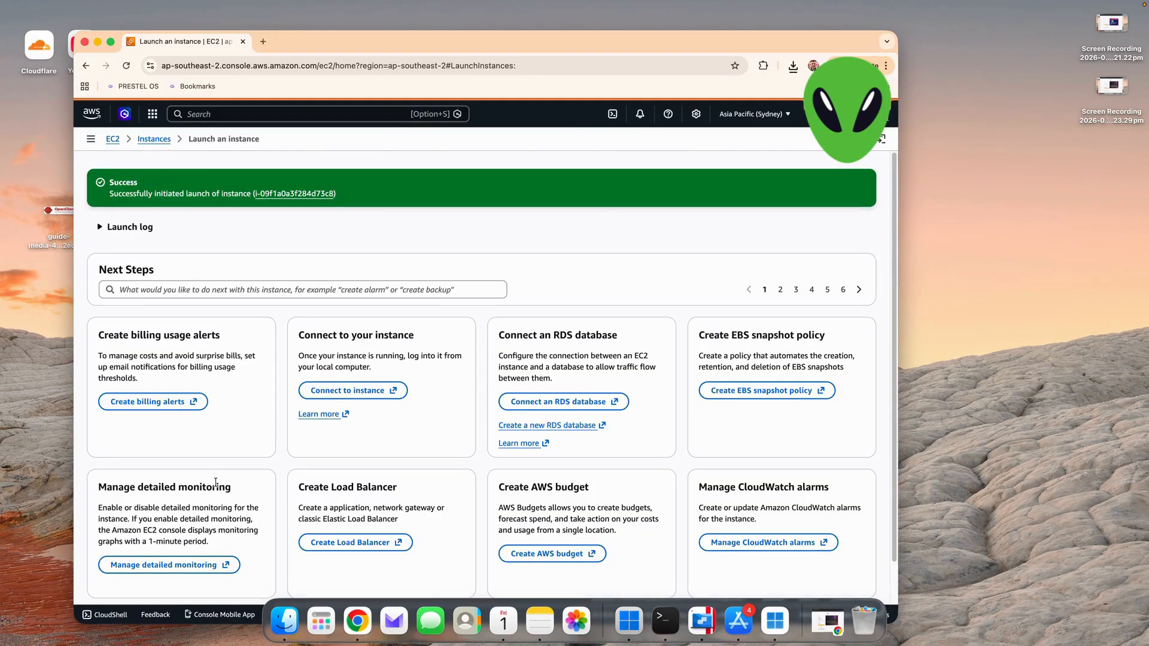
left_click(282, 194)
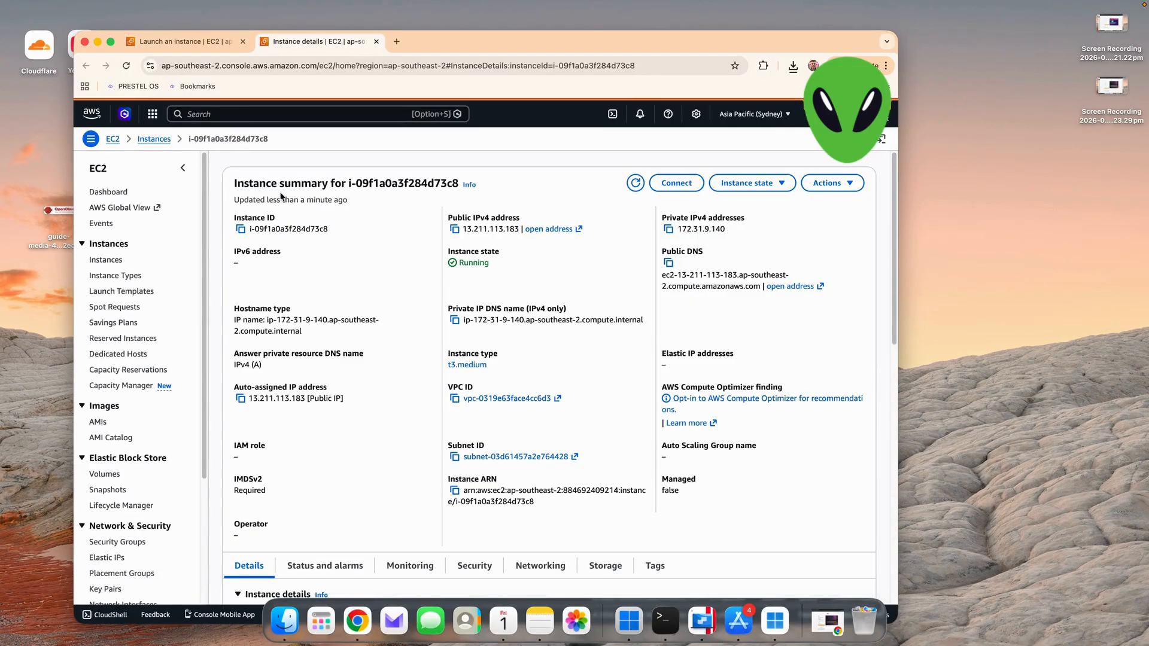
left_click(455, 231)
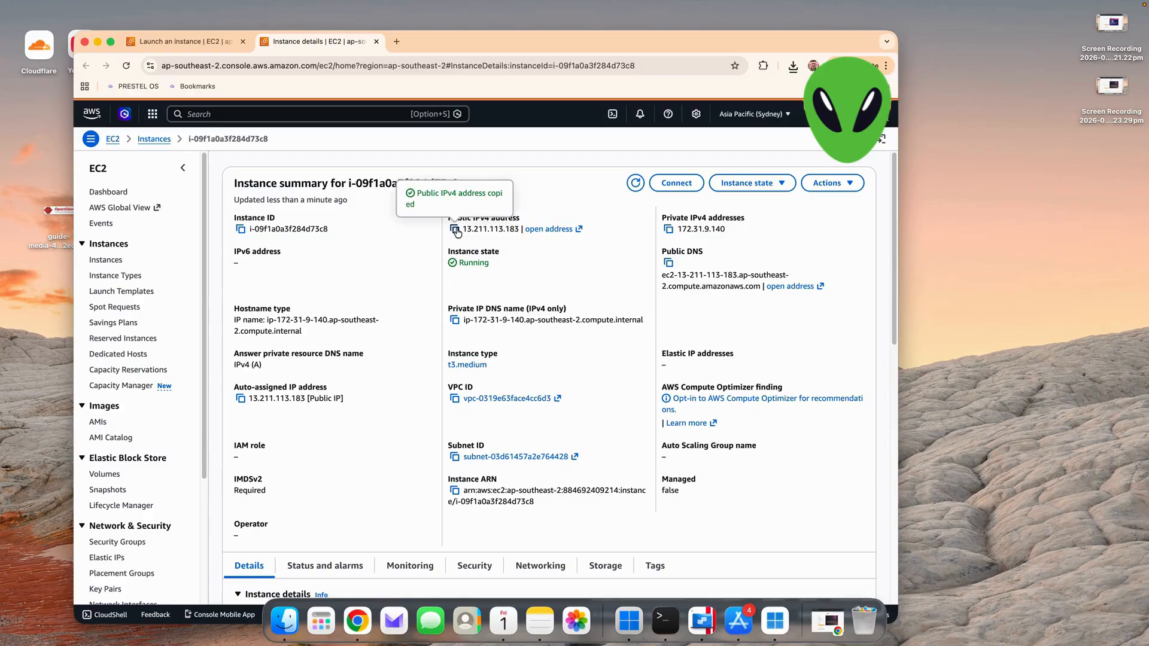
- Switch to Windows App and start adding a PC with the instance's public address 13.211.113.183 as its PC name
left_click(774, 620)
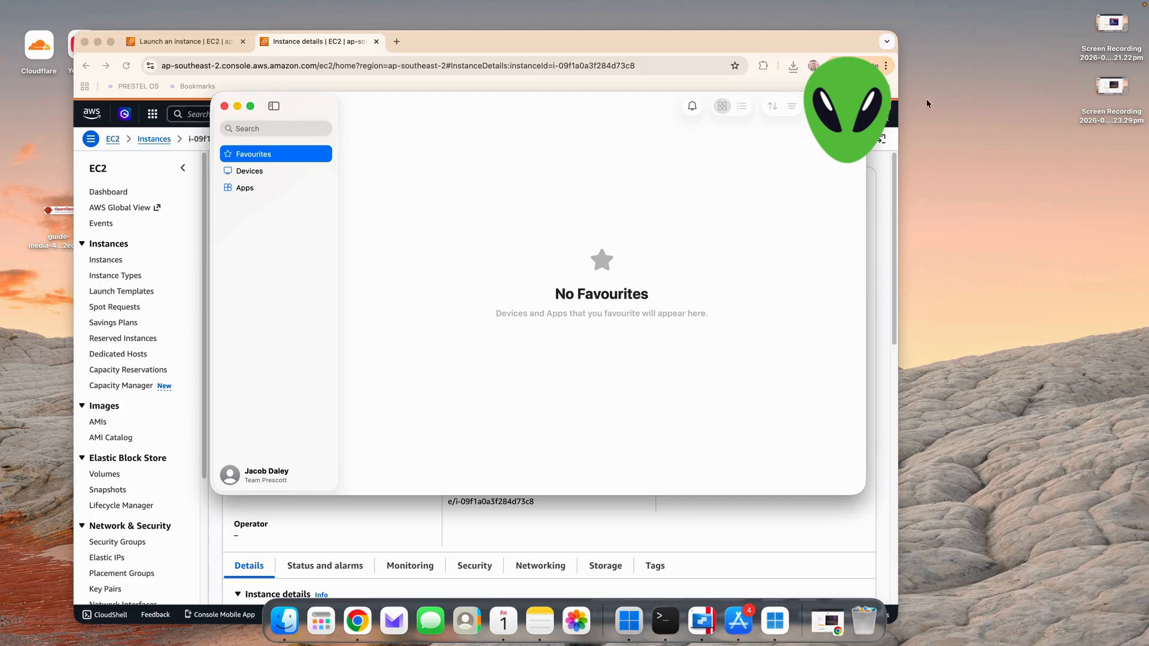
left_click(822, 106)
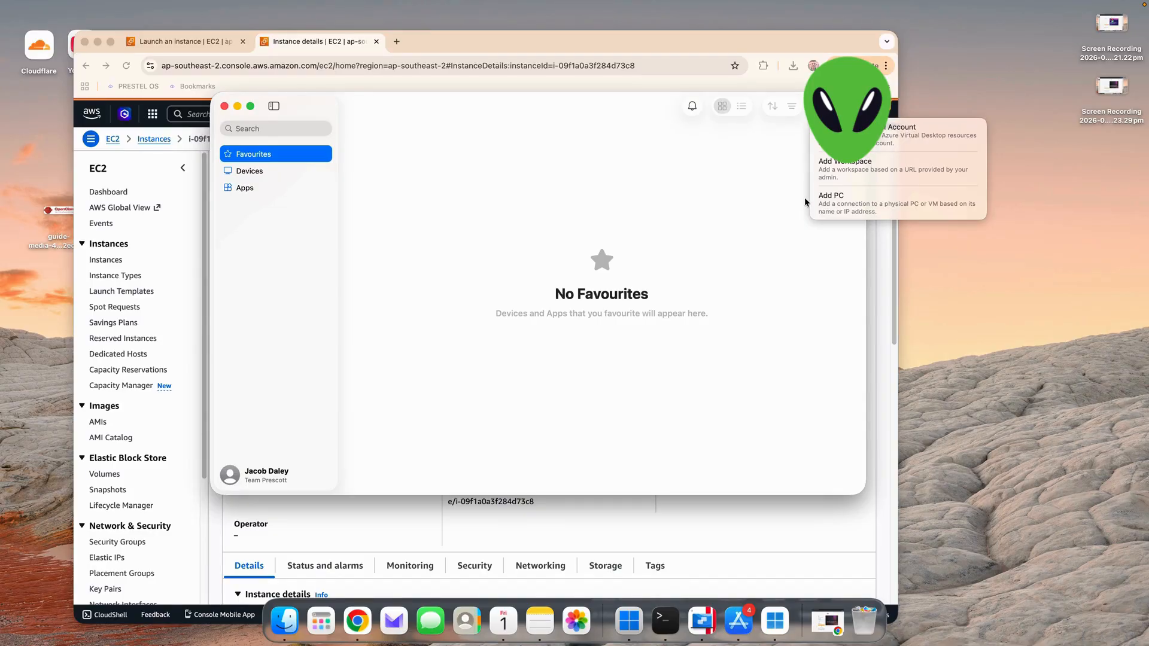
left_click(856, 213)
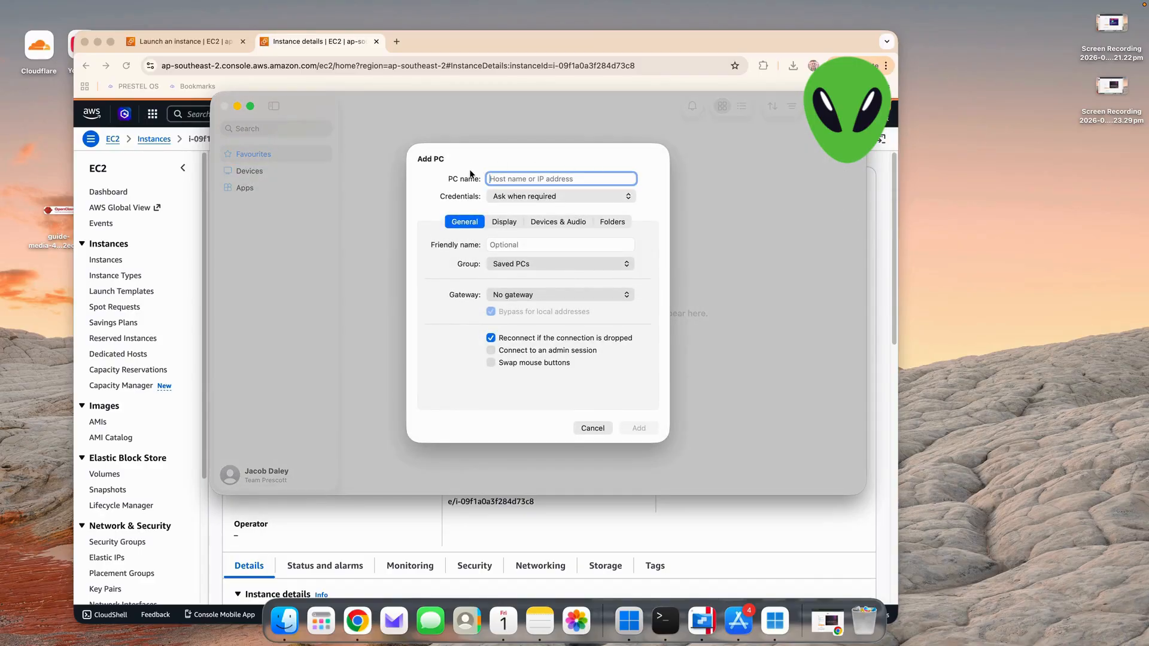
key("super+v")
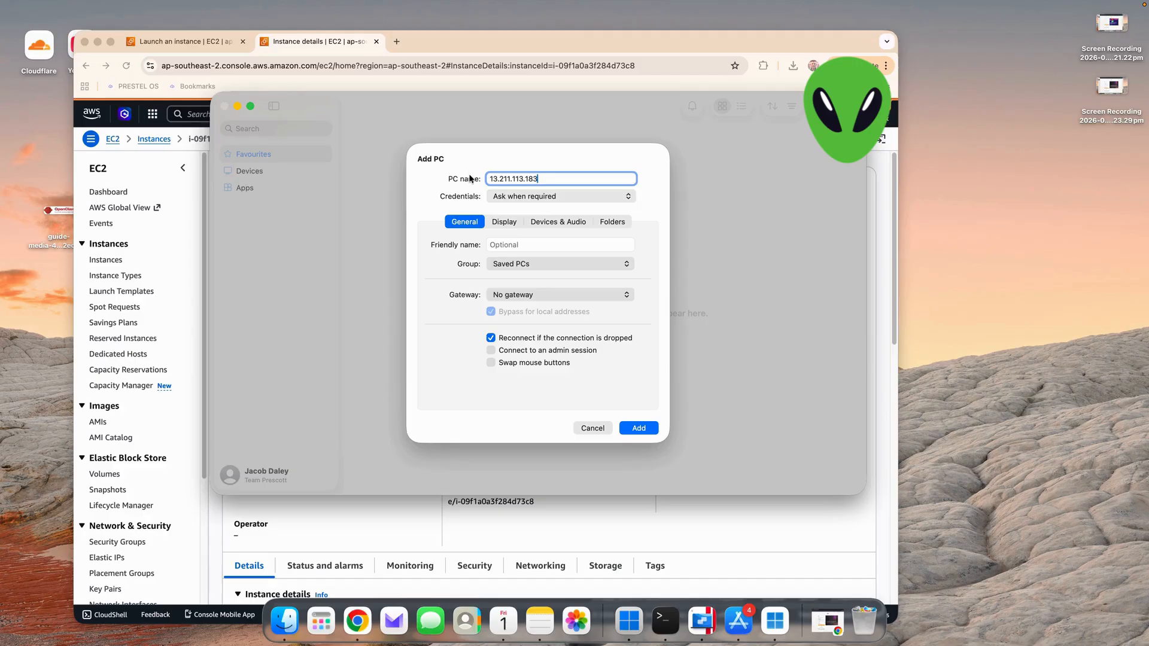
- Start a new set of credentials for the PC connection and give it a friendly name
left_click(513, 196)
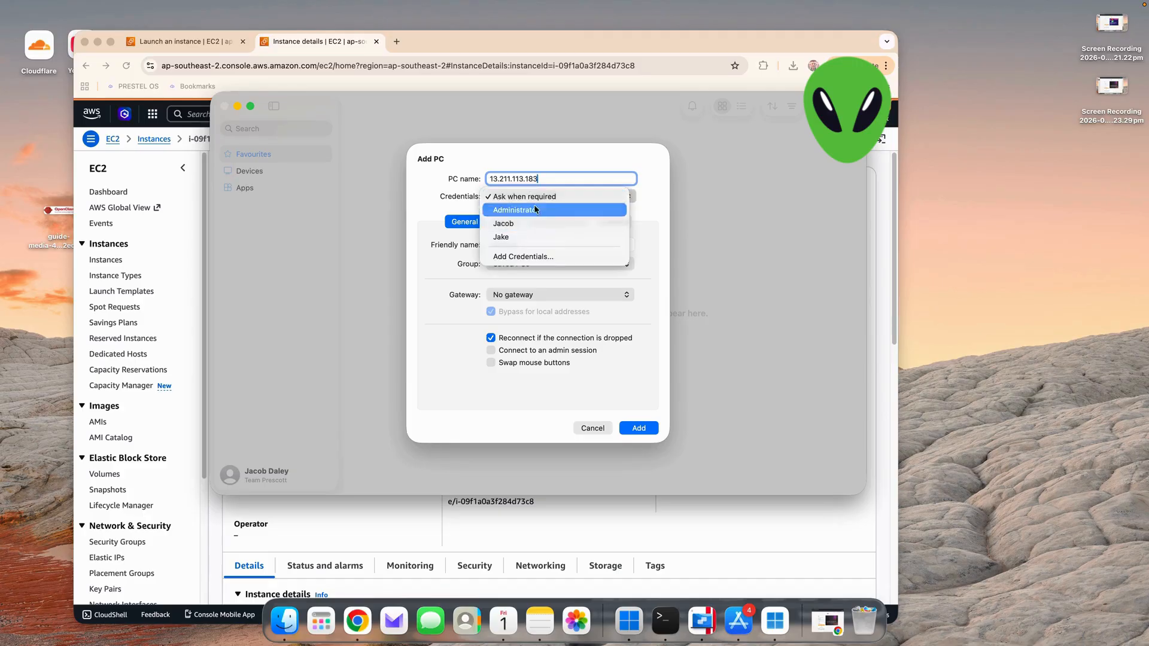
left_click(500, 256)
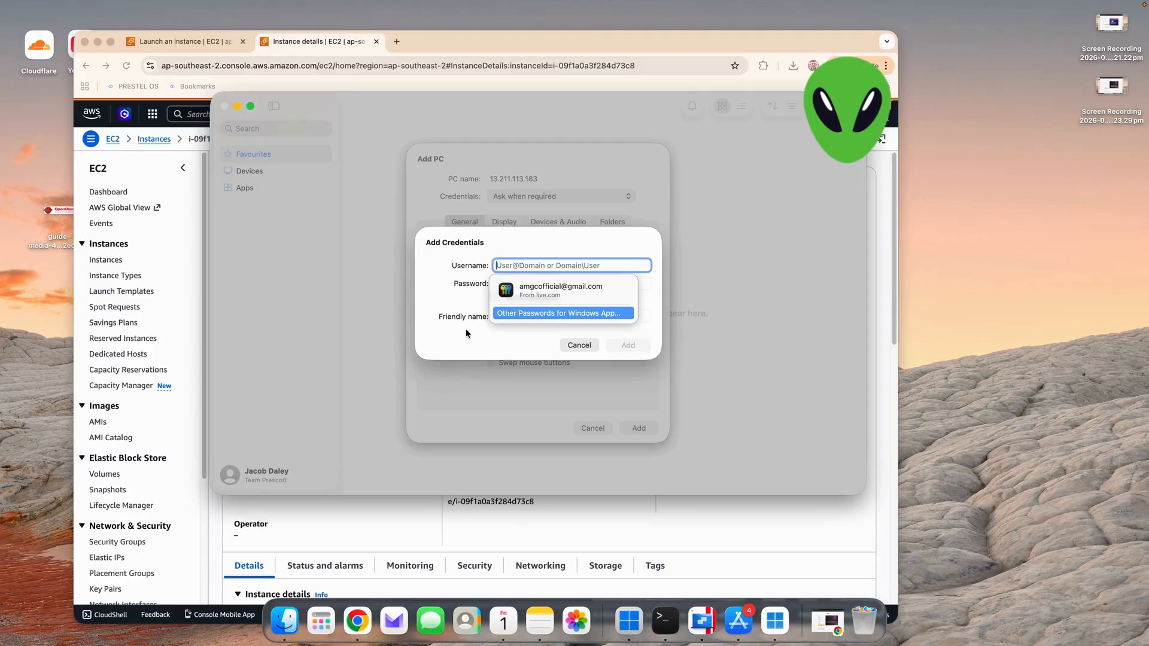
left_click(467, 334)
left_click(510, 319)
type("user")
key("BackSpace")
key("BackSpace")
key("BackSpace")
key("BackSpace")
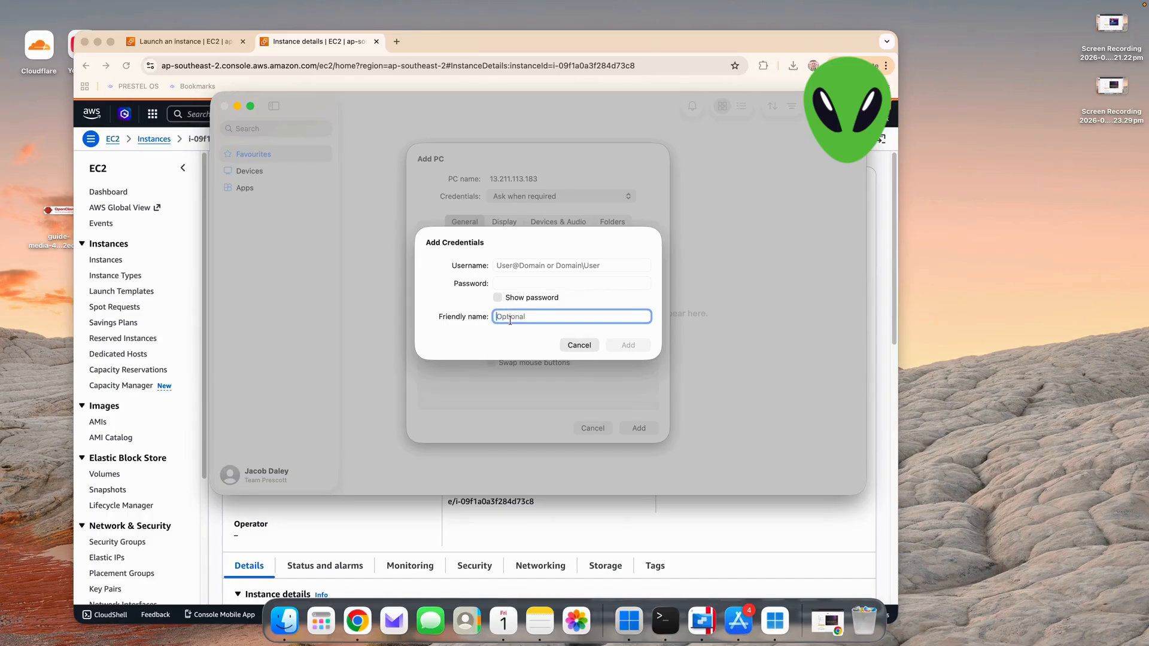
type("Jake 2")
left_click(551, 265)
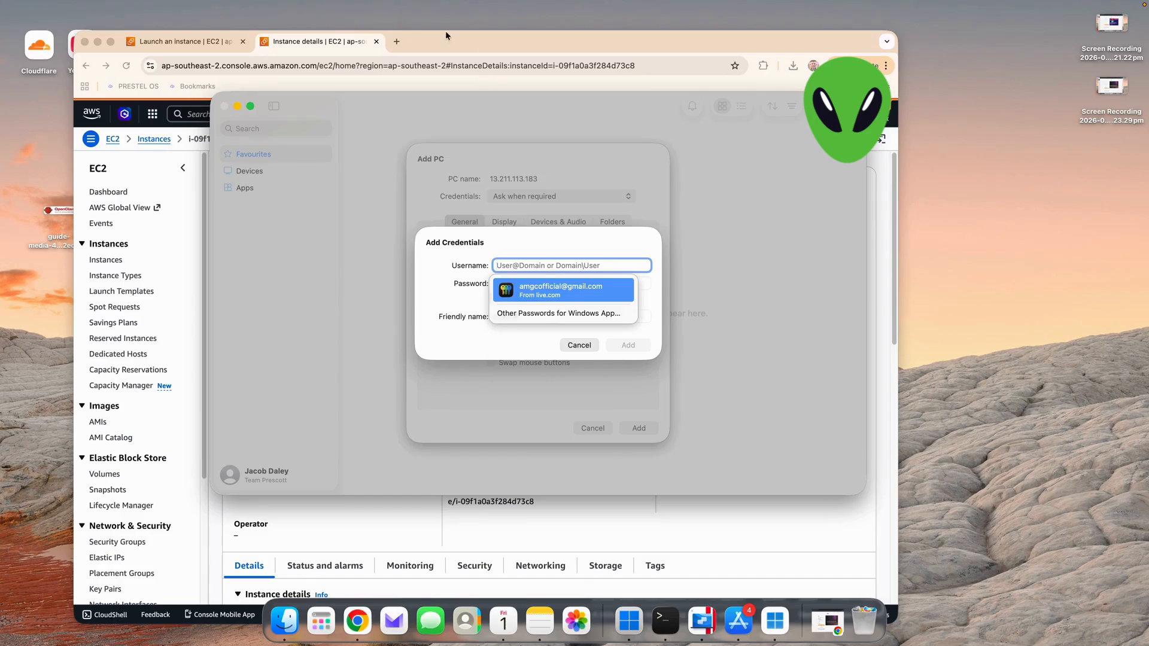
- Switch back to the AWS console in Chrome and open the instance's RDP client connection details
left_click(182, 42)
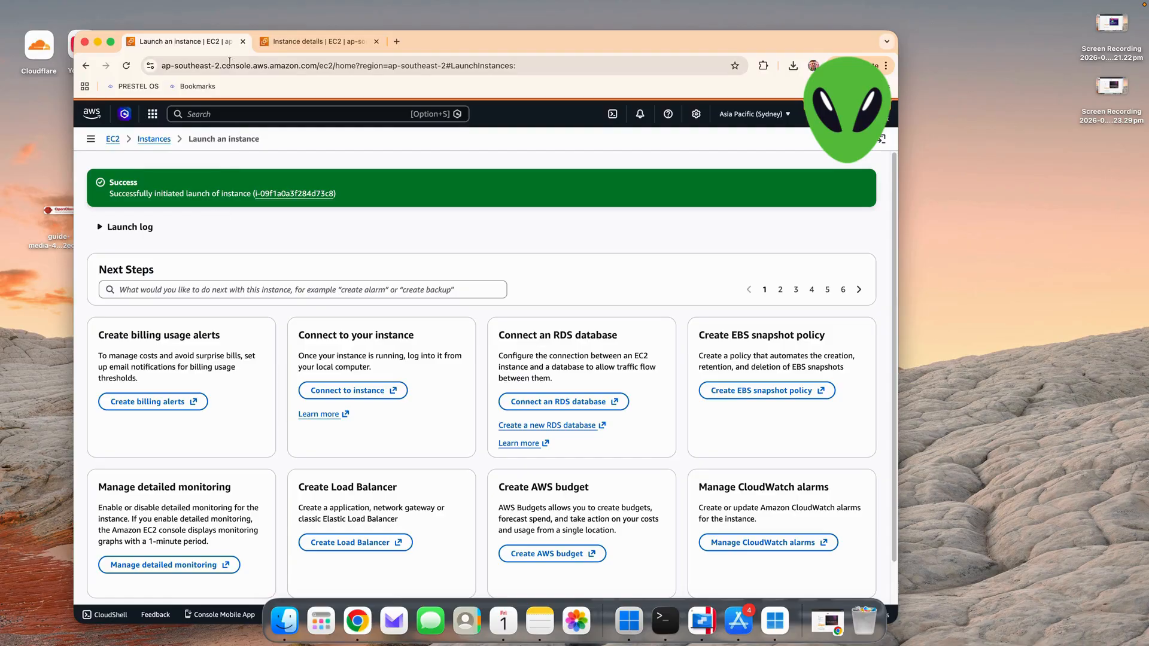
left_click(284, 41)
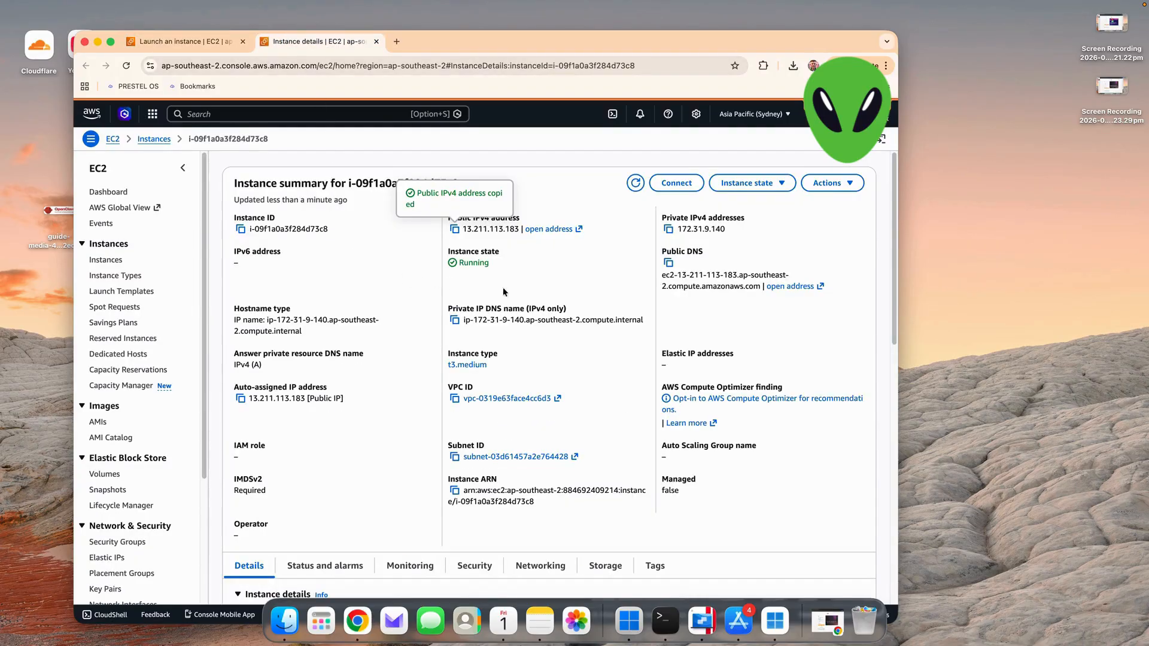
scroll(500, 315, "down", 5)
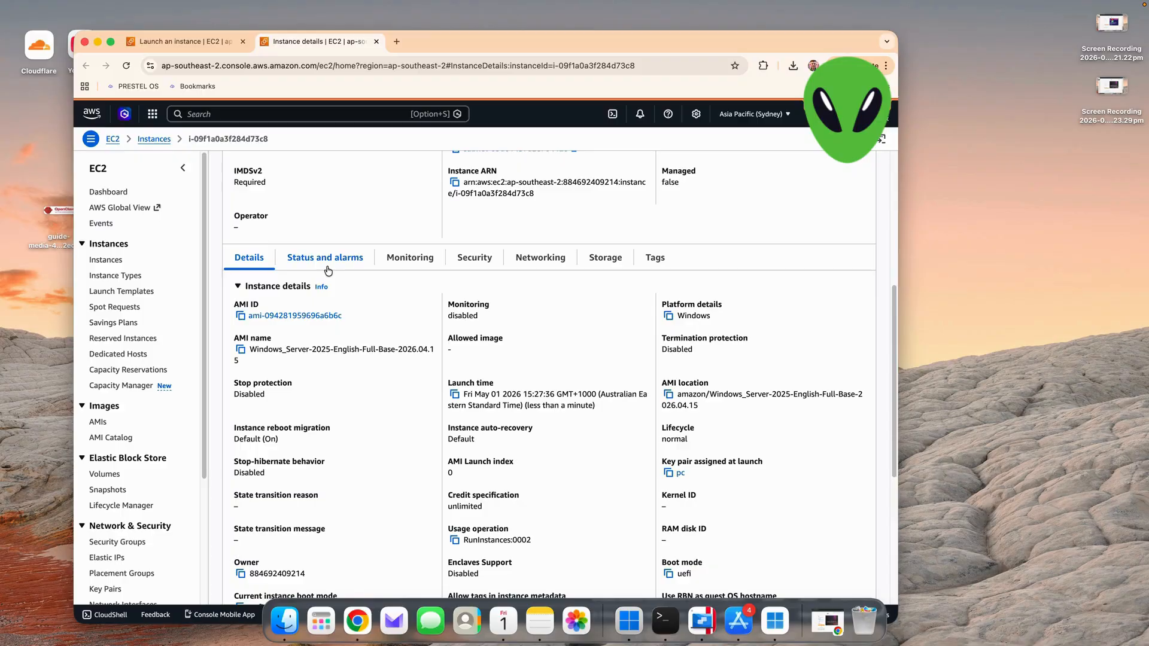
scroll(327, 271, "down", 5)
scroll(325, 264, "up", 10)
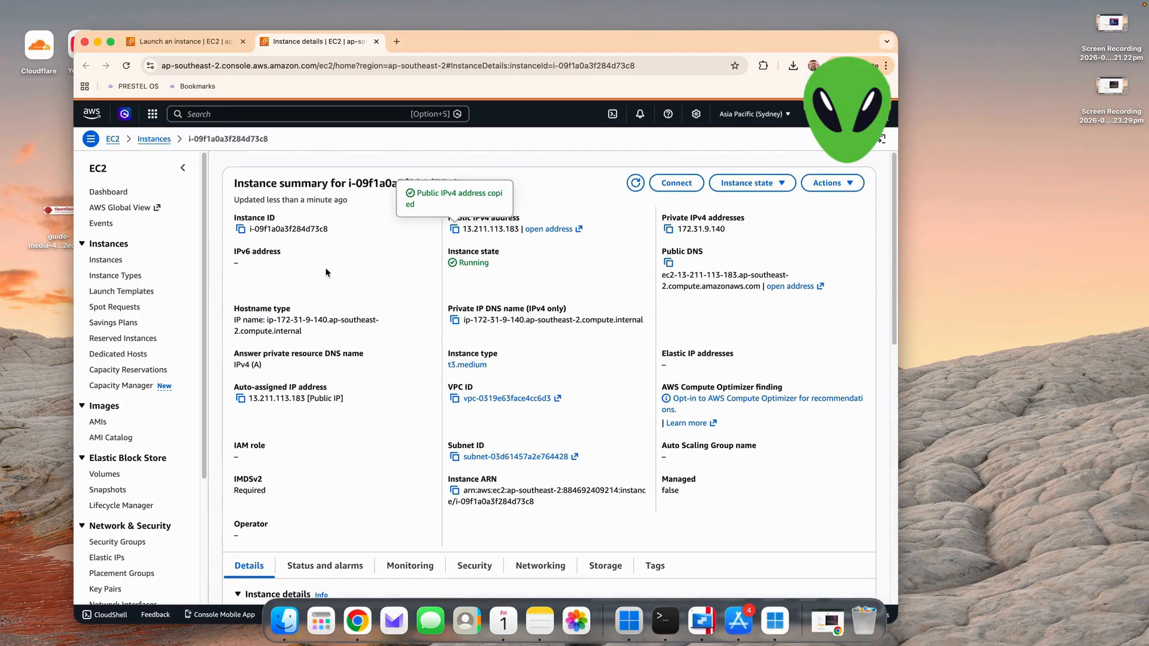
left_click(680, 184)
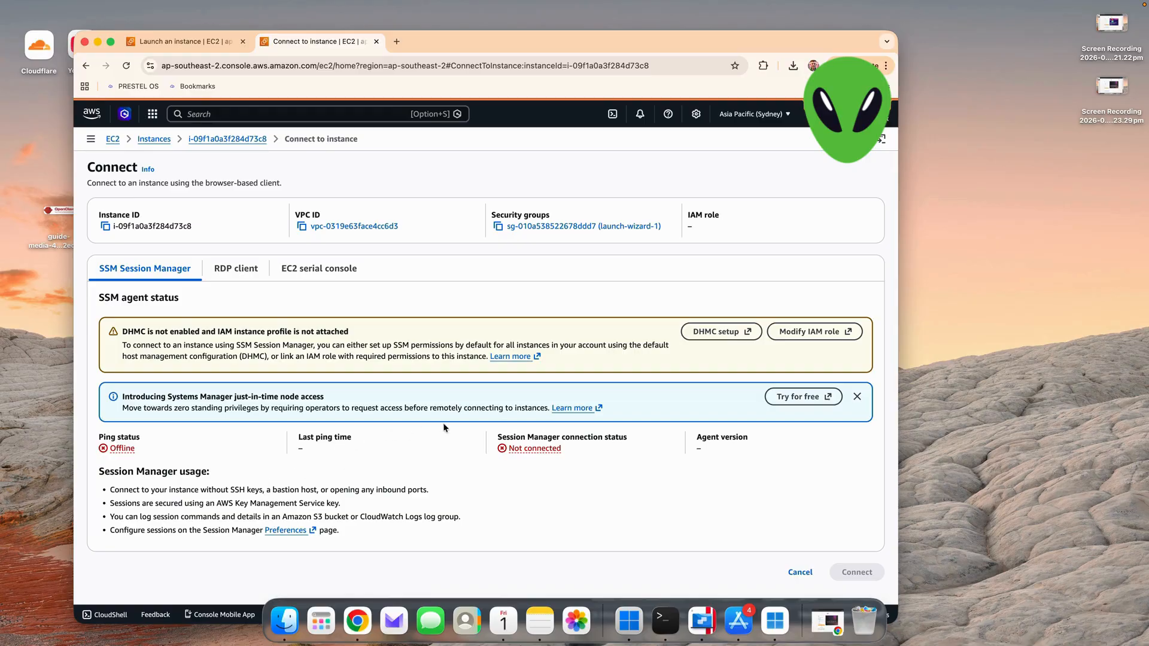
left_click(234, 275)
scroll(282, 348, "down", 1)
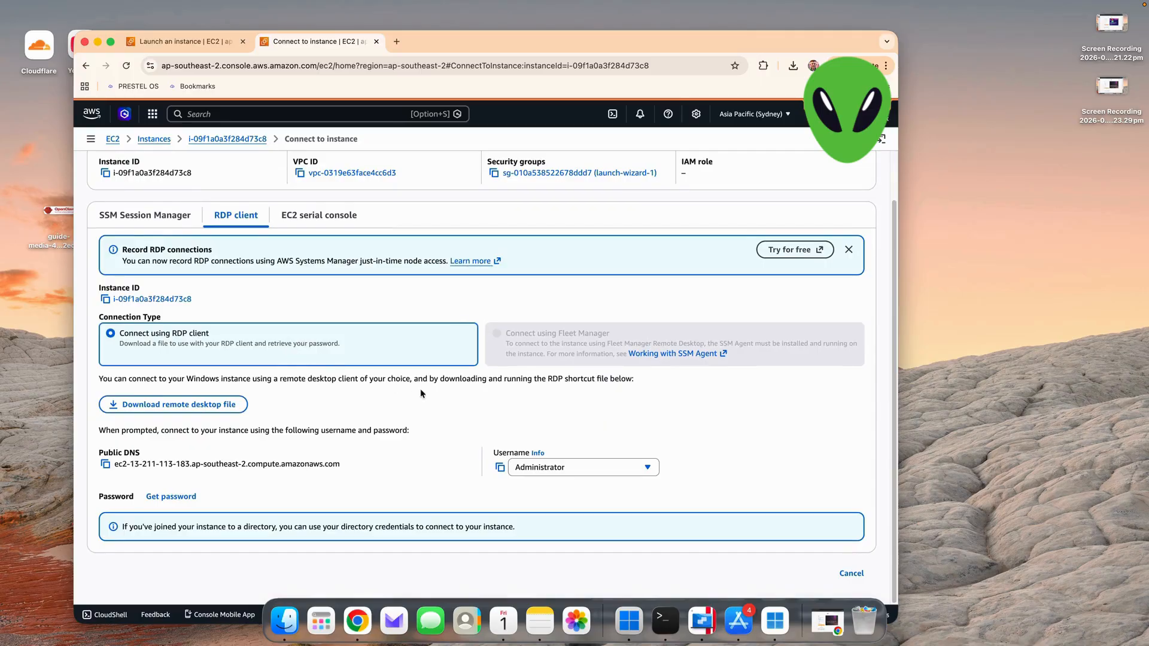
- Copy the username Administrator from the RDP details and enter it as the username of the new credentials in Windows App
left_click_drag(492, 450, 568, 479)
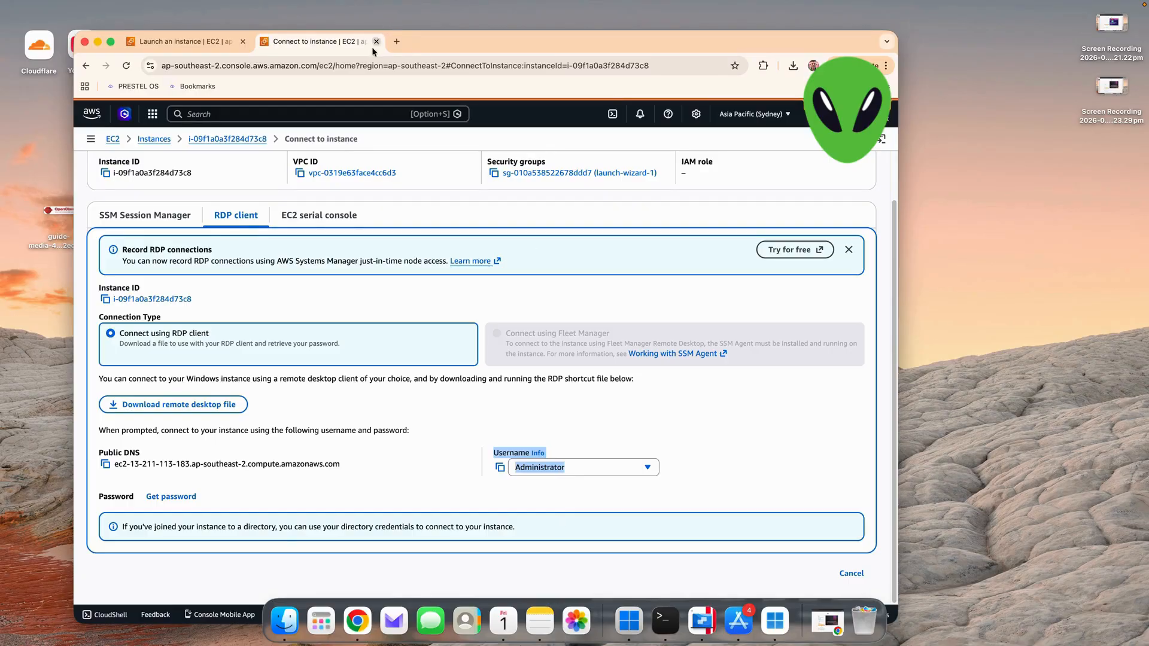
left_click(365, 63)
key("super+v")
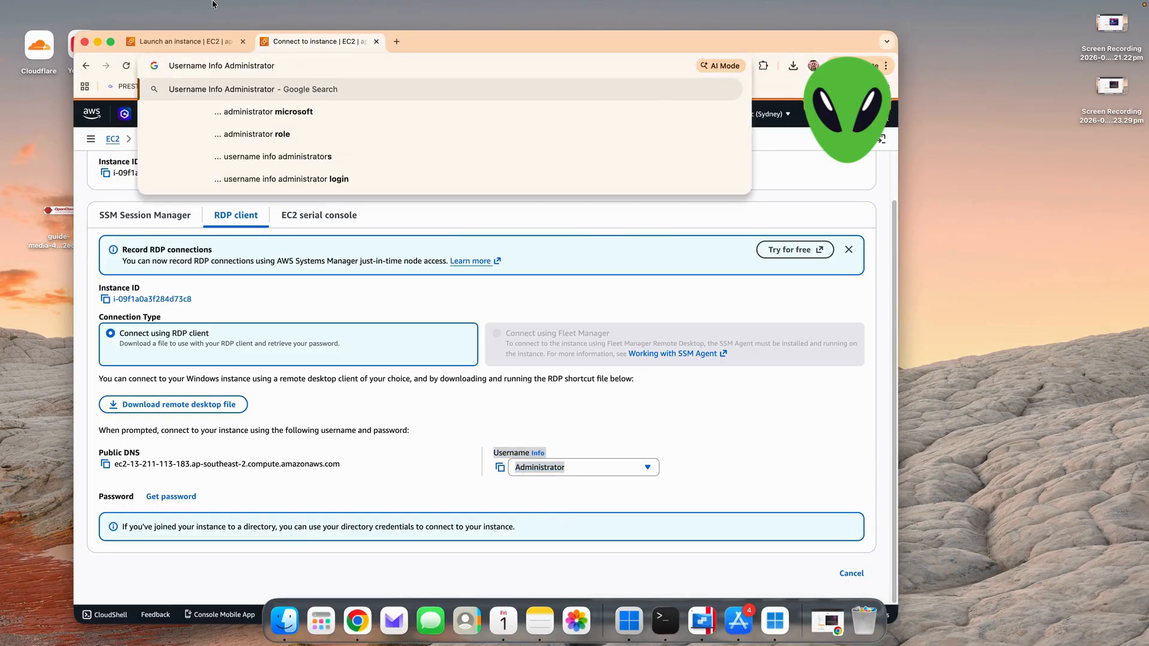
left_click_drag(225, 68, 274, 67)
right_click(272, 65)
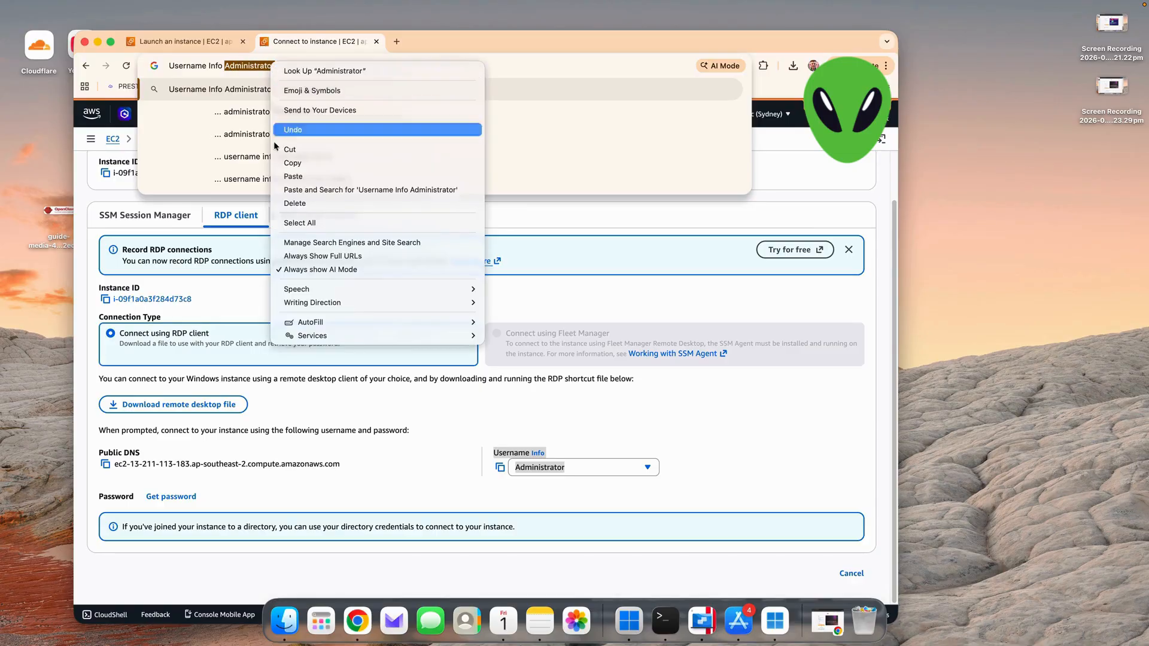
left_click(292, 162)
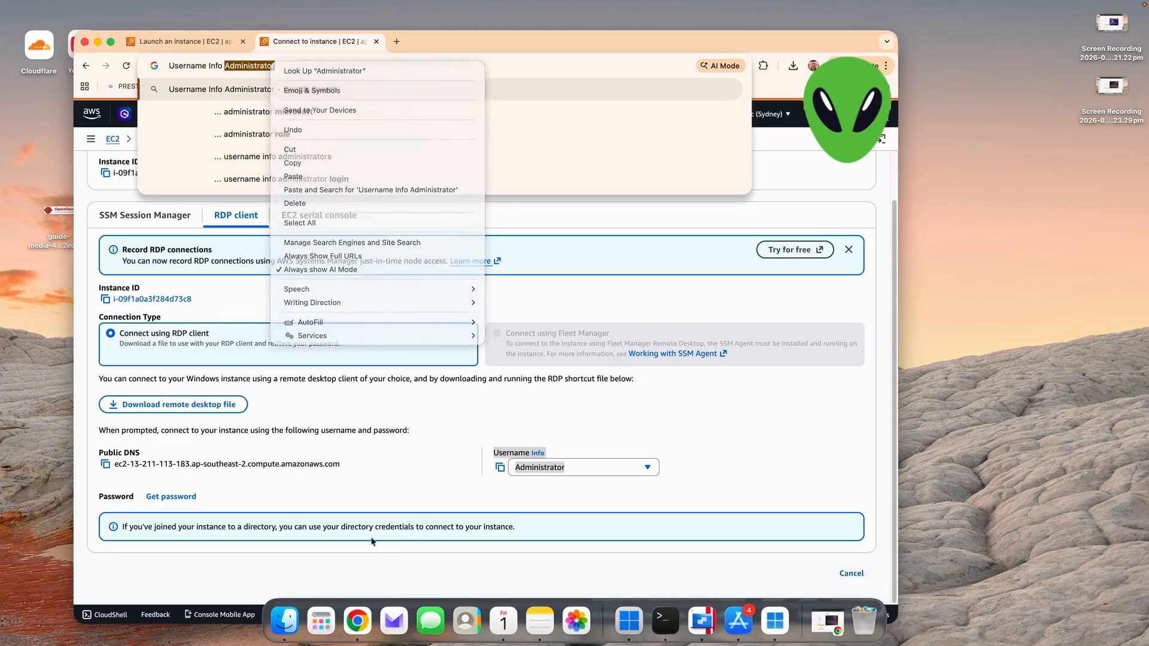
left_click(775, 620)
key("super+v")
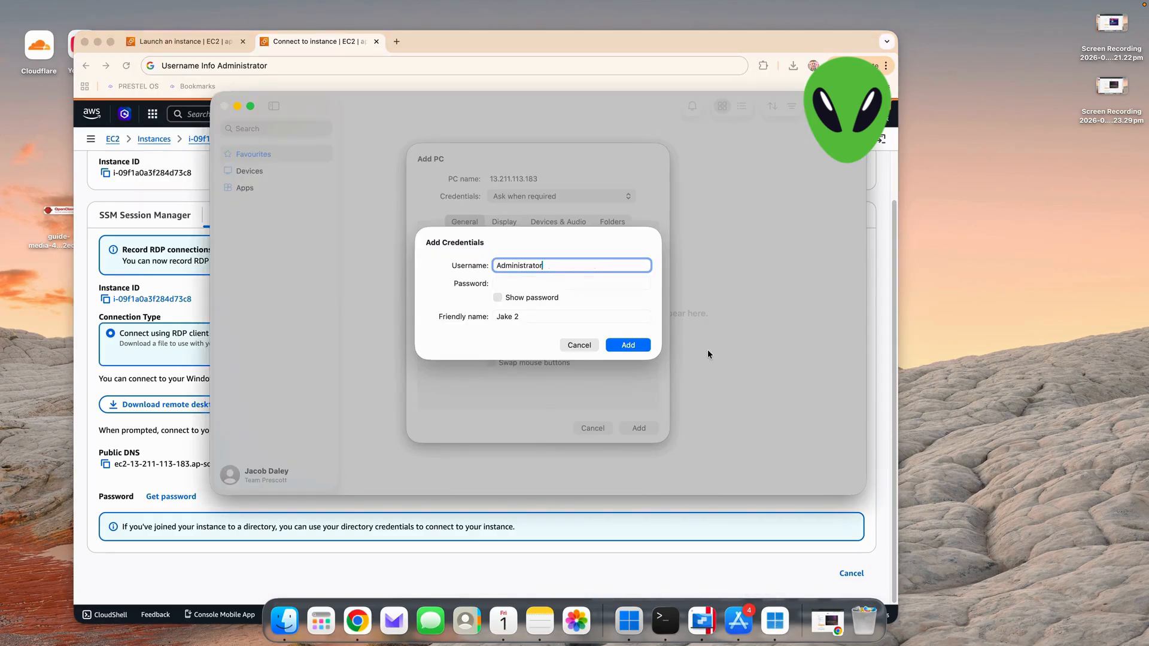
- Return to the AWS console and decrypt the instance's Windows administrator password with the private key file pc.pem
left_click(308, 43)
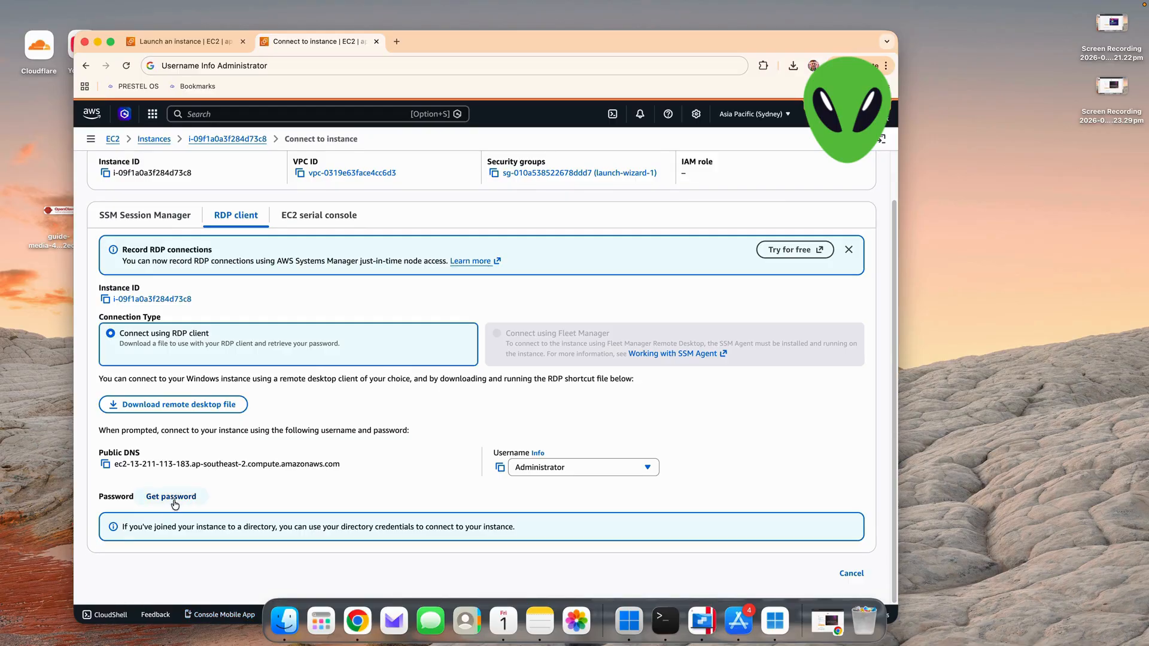
left_click(151, 501)
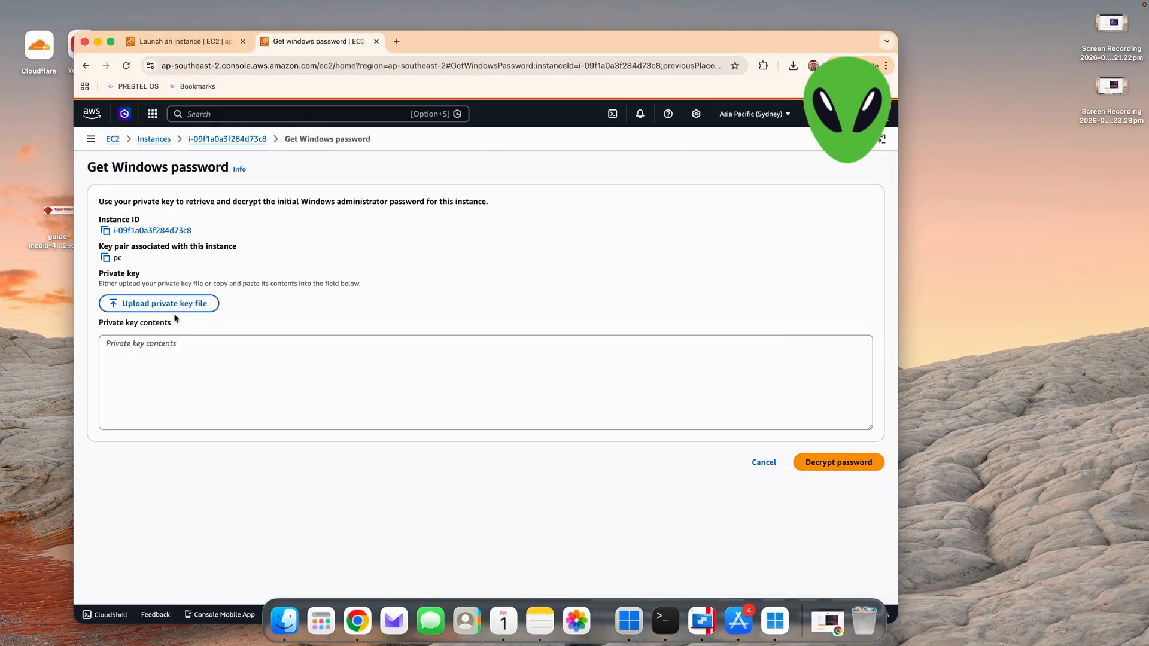
left_click(158, 306)
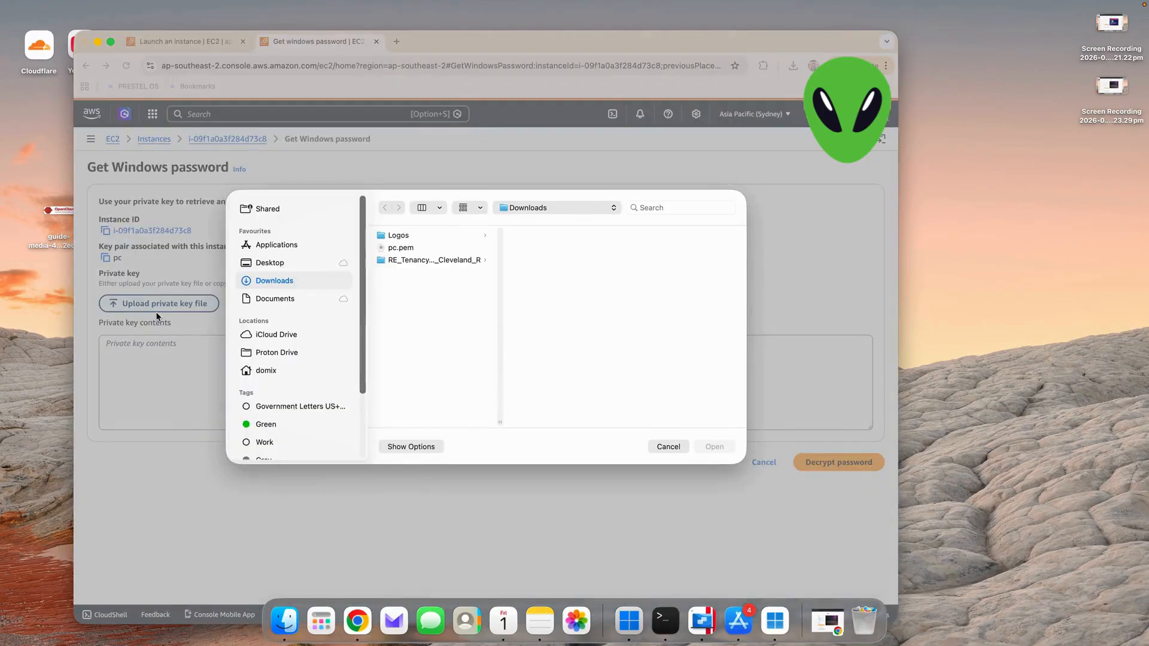
left_click(389, 249)
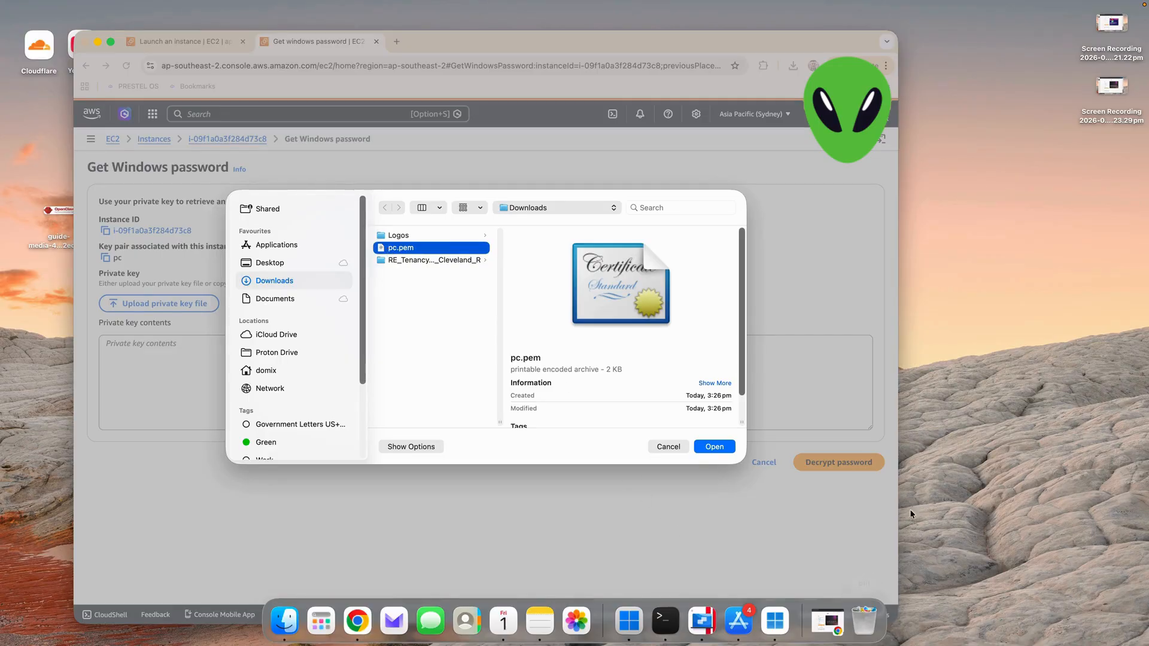
left_click(711, 448)
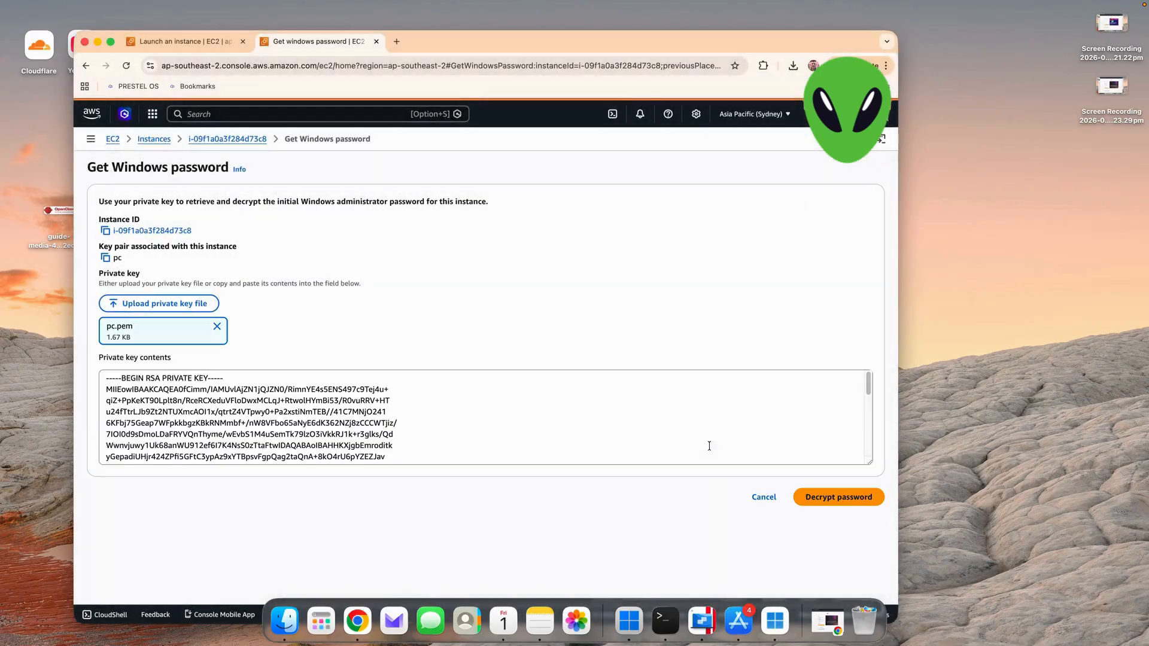
left_click(820, 499)
scroll(433, 399, "down", 2)
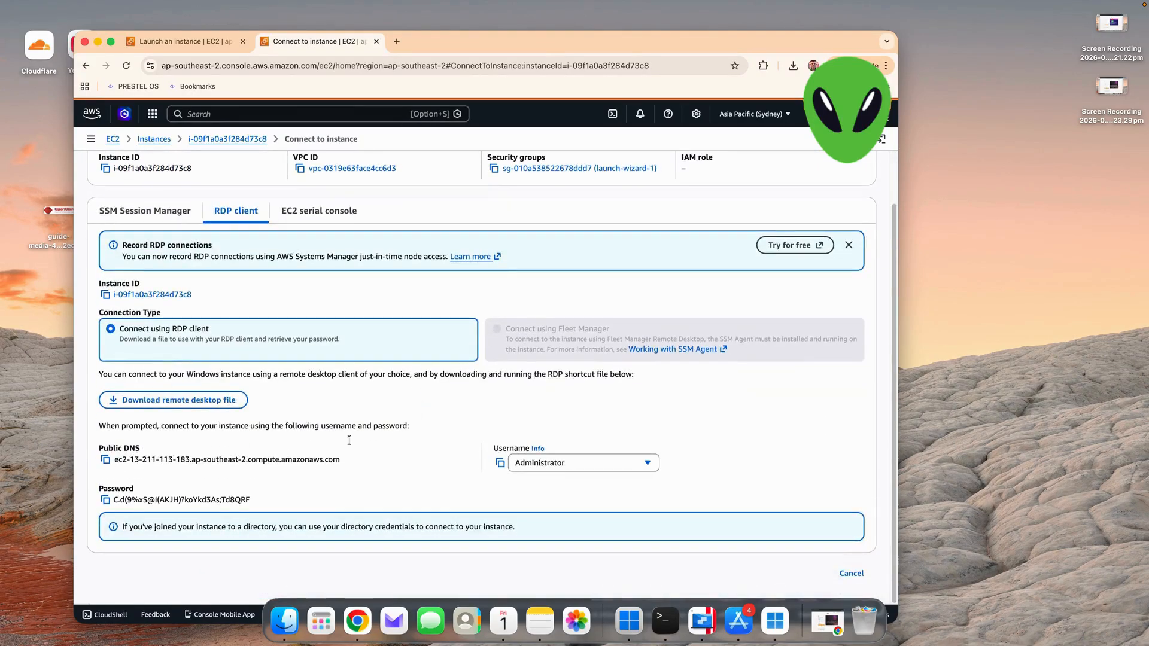
- Copy the decrypted password into the password field of the Windows App credentials and add the credentials
left_click(106, 501)
left_click(770, 617)
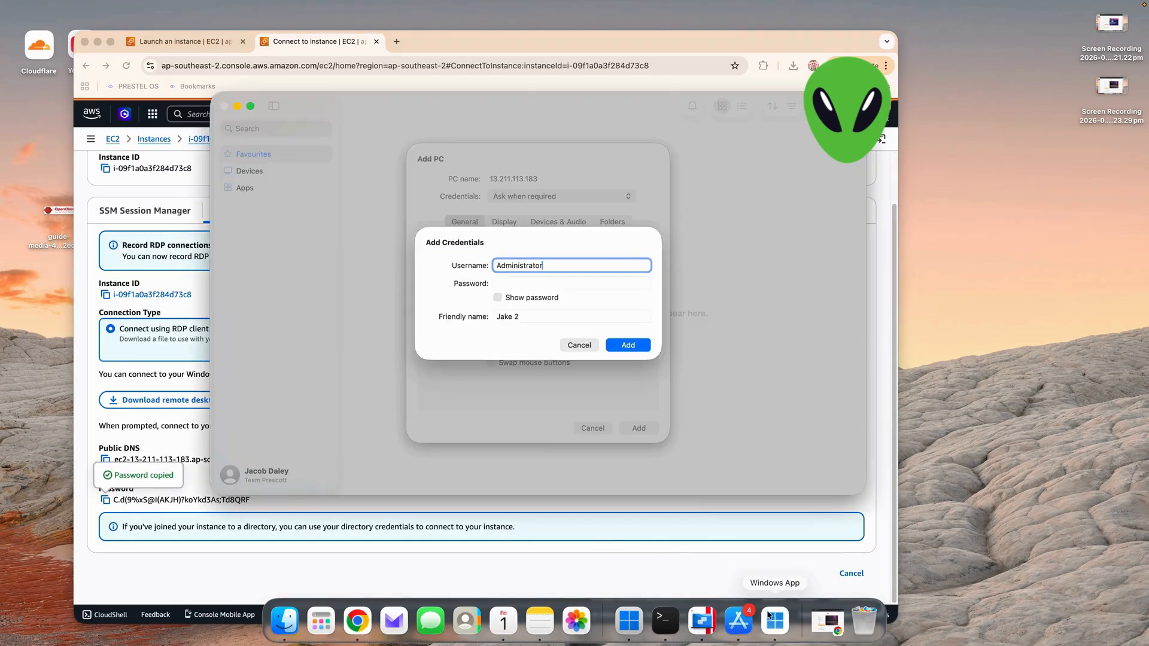
left_click(540, 282)
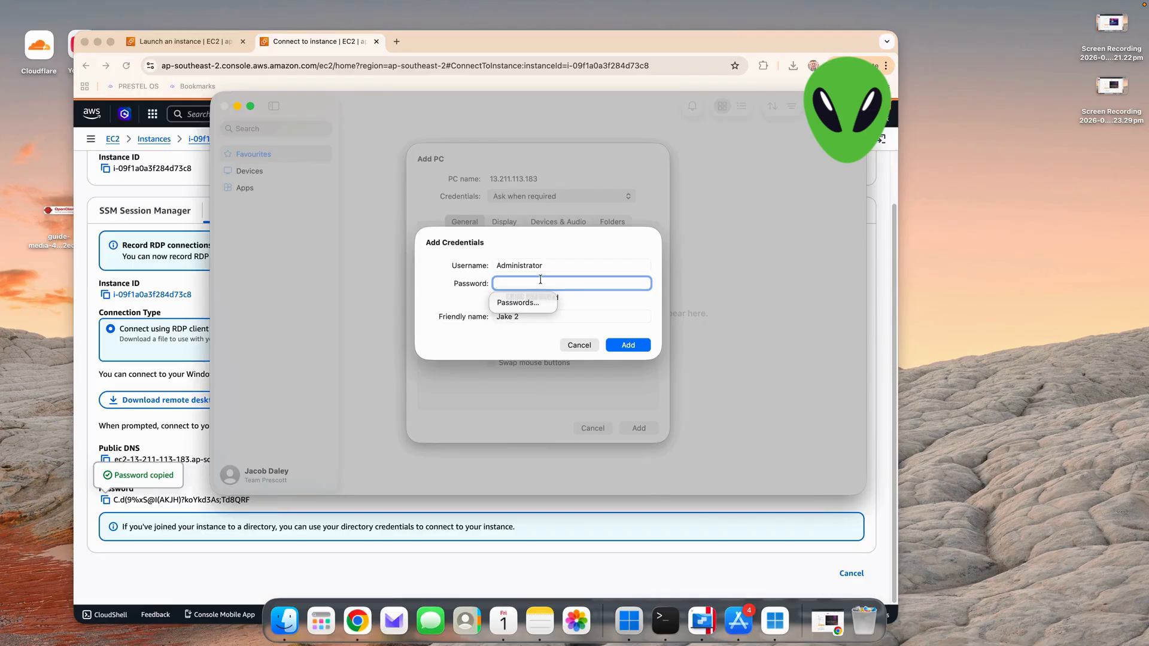
key("super+v")
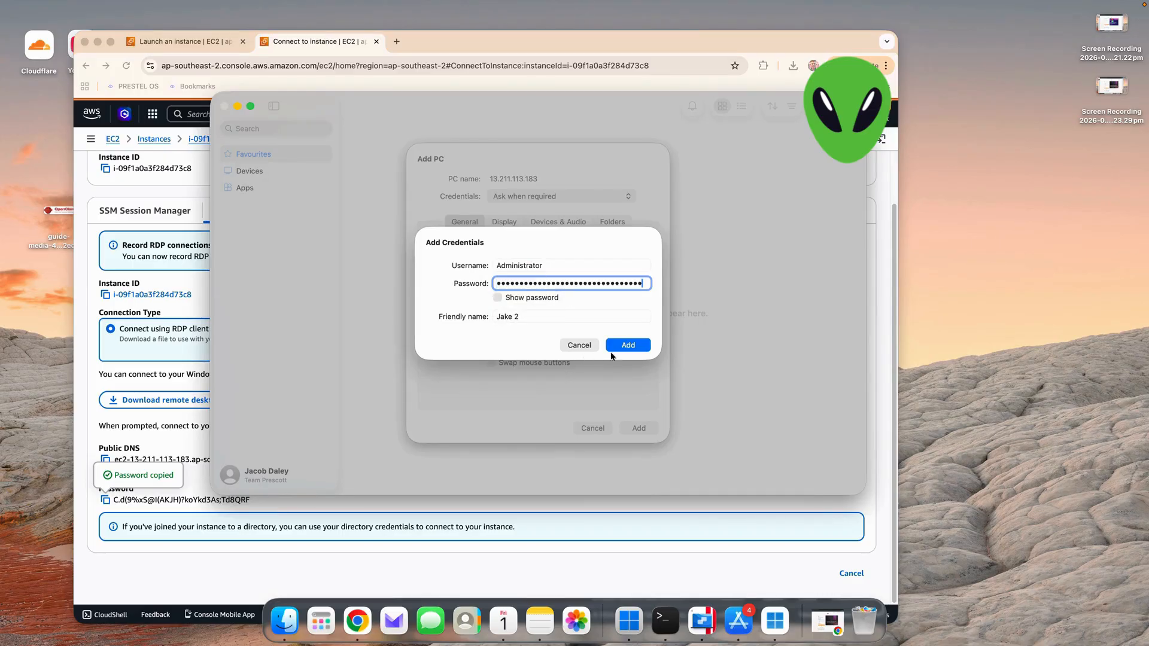
left_click(636, 345)
left_click(627, 345)
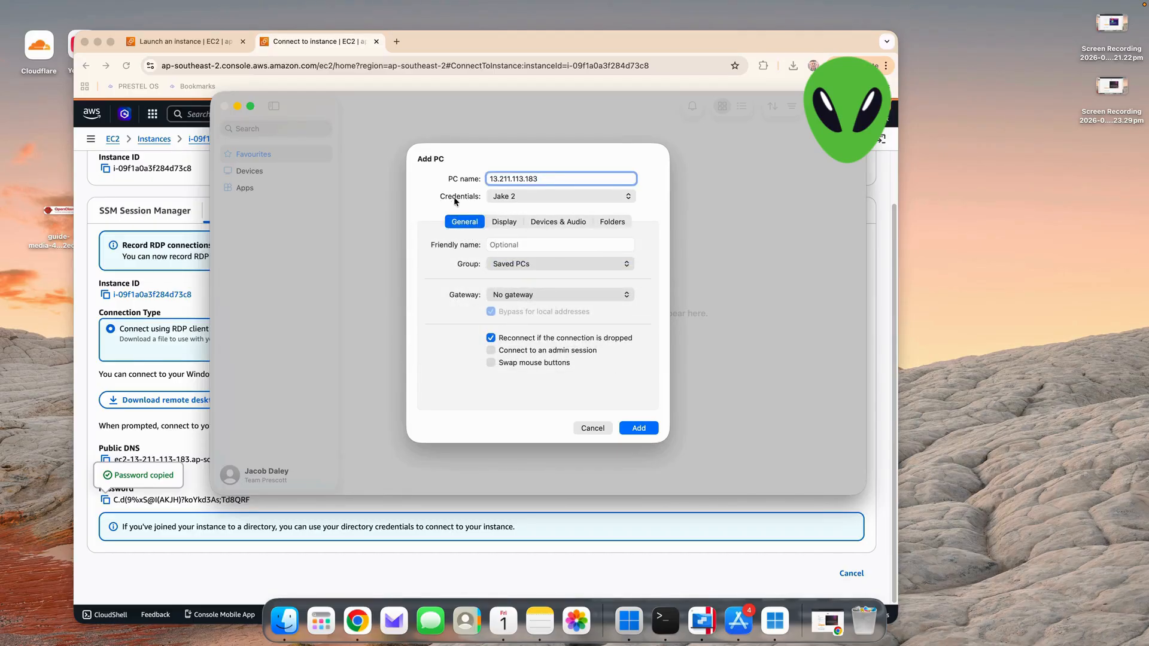
- Review the connection's display, device, audio and folder settings, and add the PC
left_click(497, 223)
left_click(558, 225)
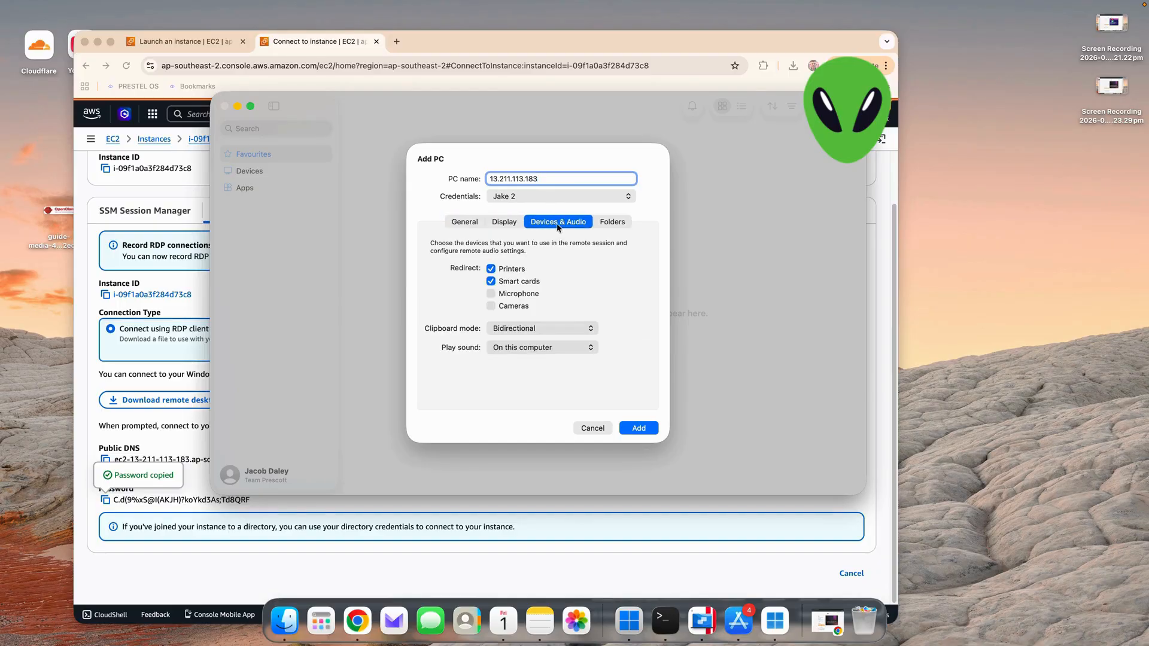
left_click(606, 222)
left_click(464, 221)
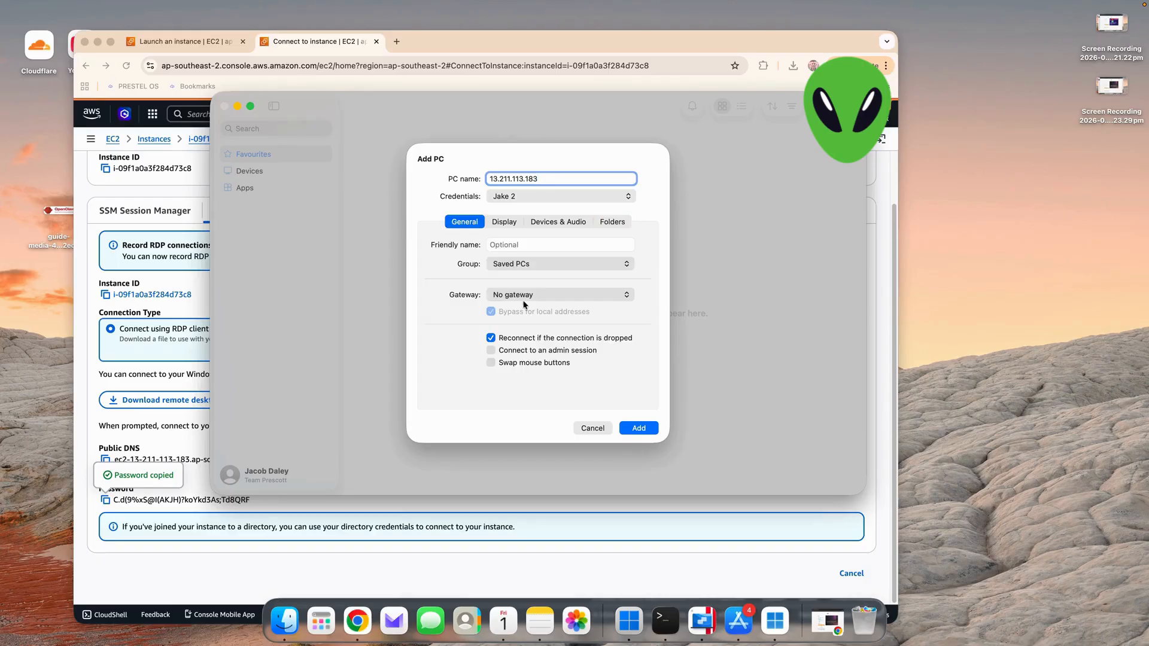
left_click(546, 220)
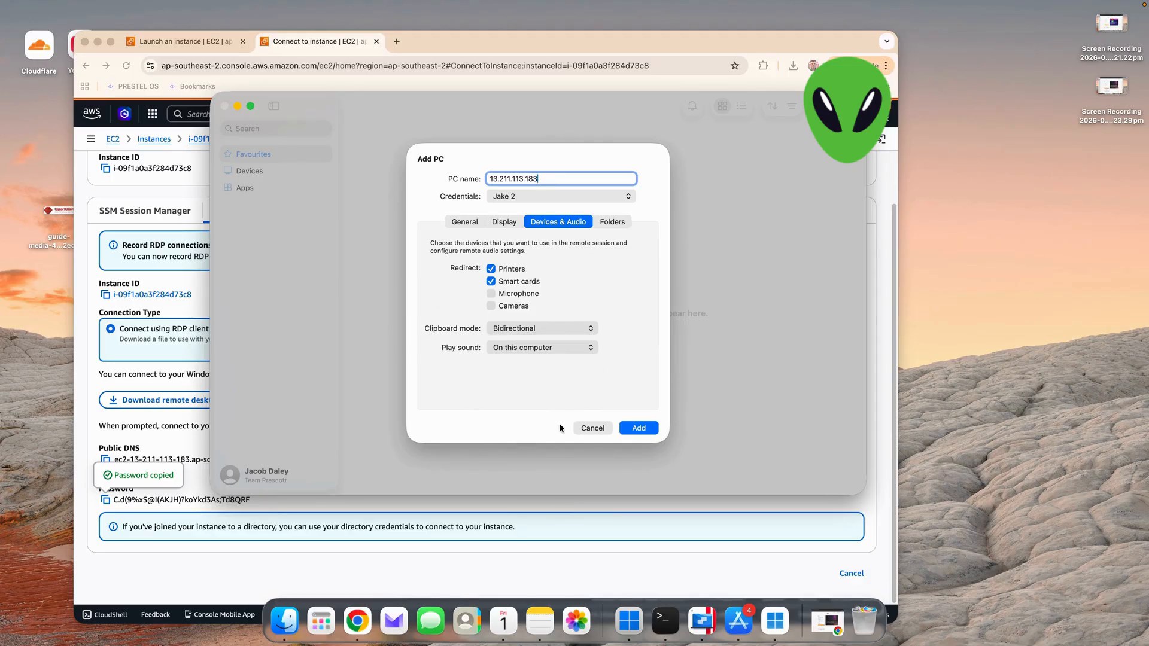
left_click(635, 428)
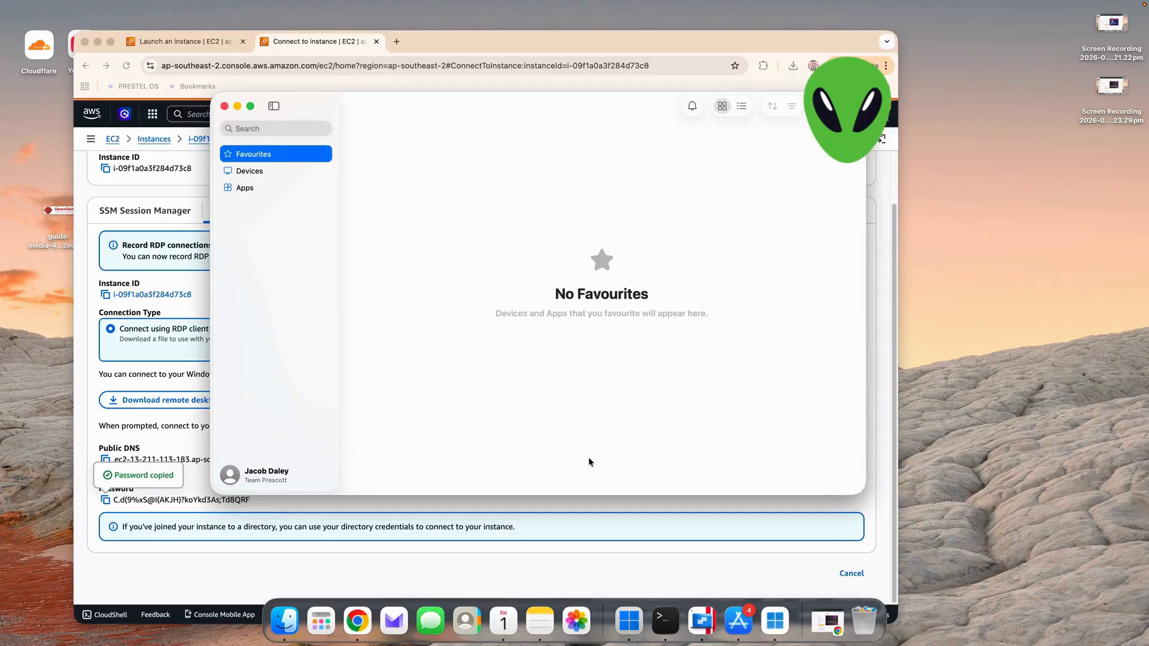
- Connect to the saved device 13.211.113.183 and continue past the unverified certificate warning
left_click(252, 171)
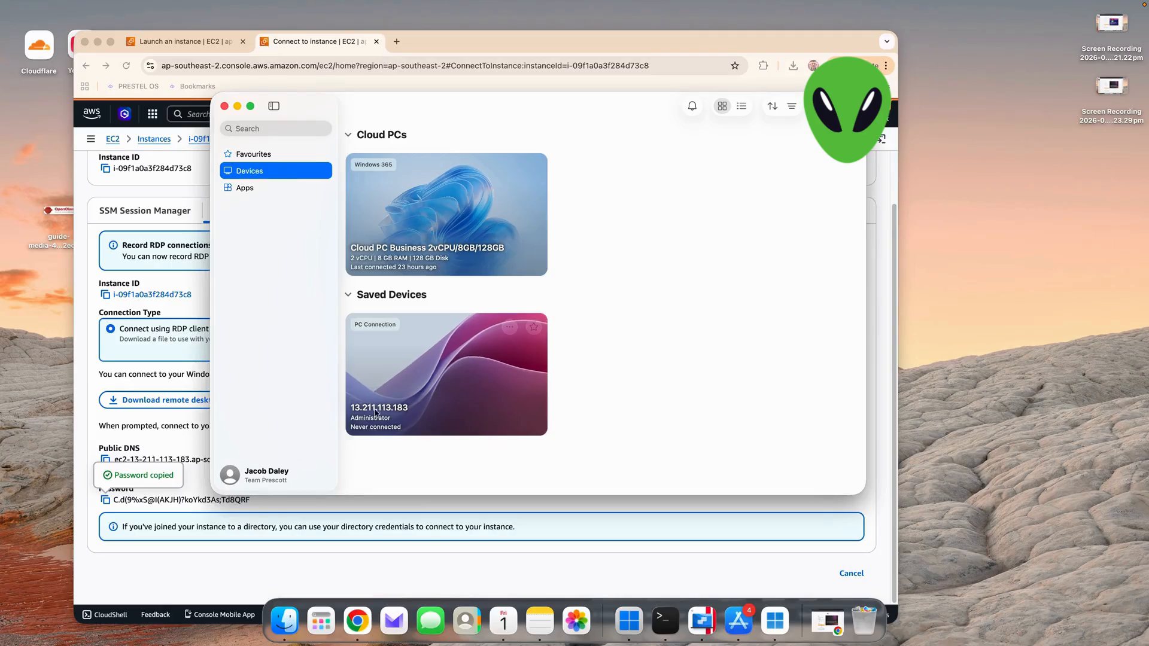
left_click(399, 391)
double_click(400, 391)
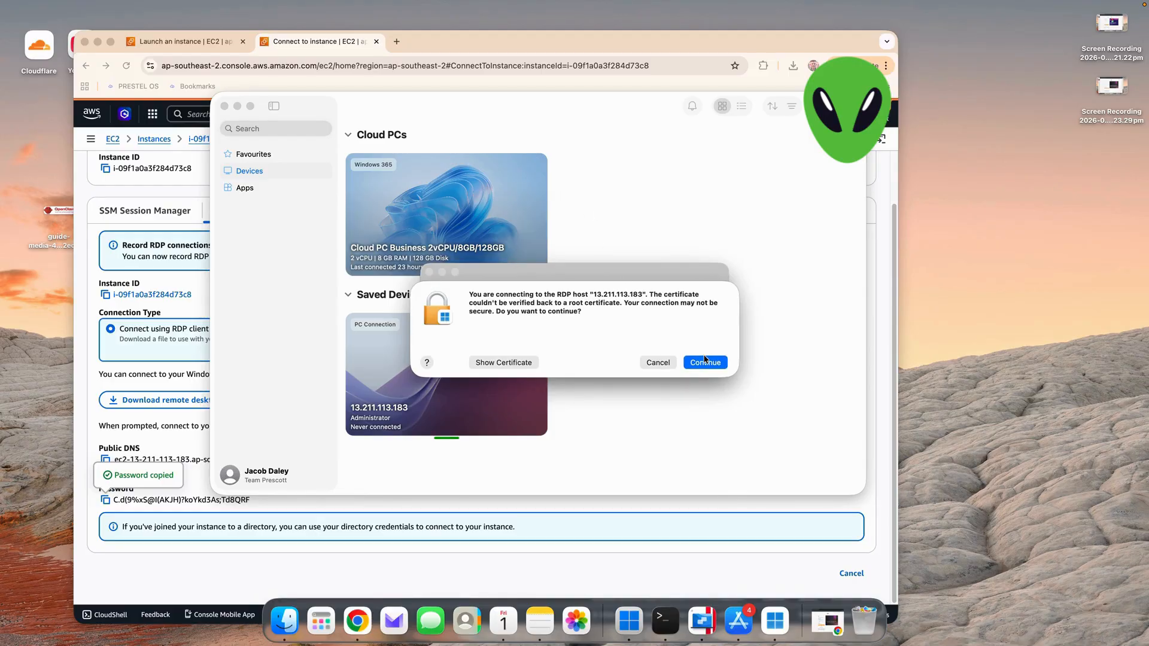
left_click(705, 361)
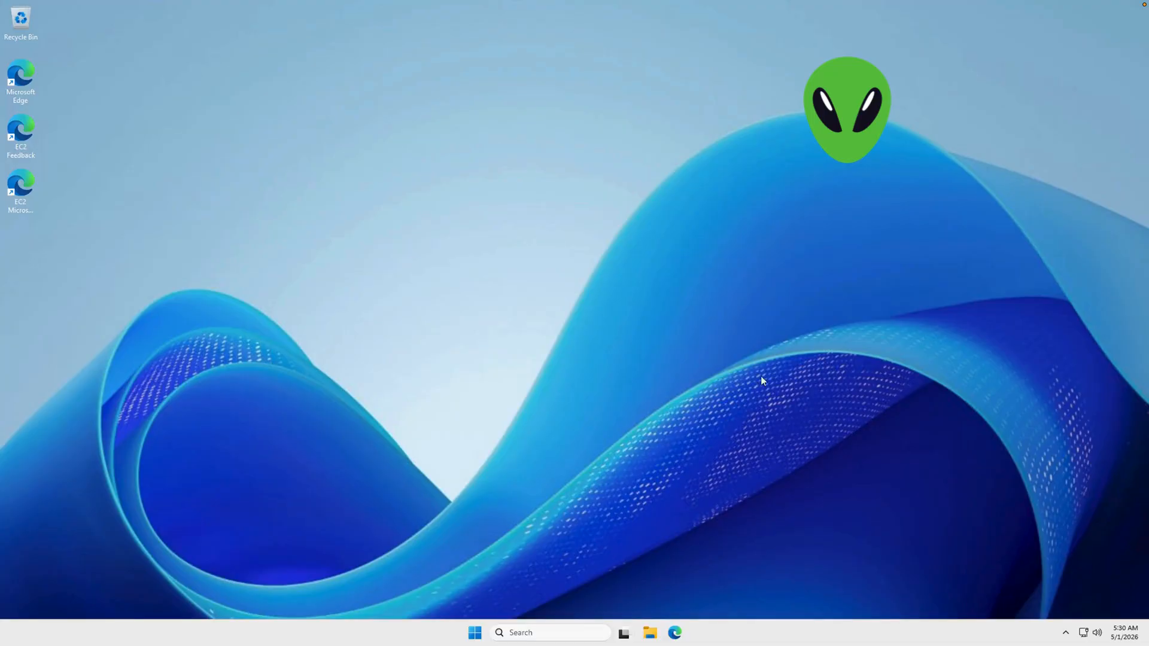
- Review the remote server's device and Windows specifications on the About page of Settings, and close Settings
left_click_drag(527, 253, 515, 311)
left_click(475, 633)
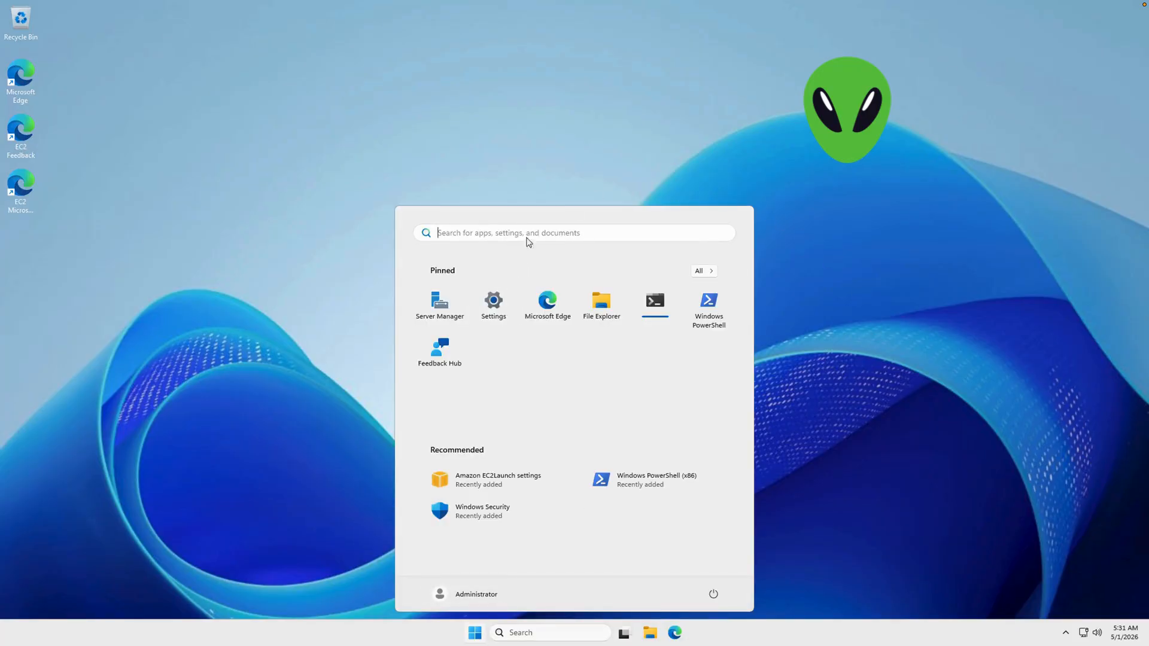
left_click(498, 310)
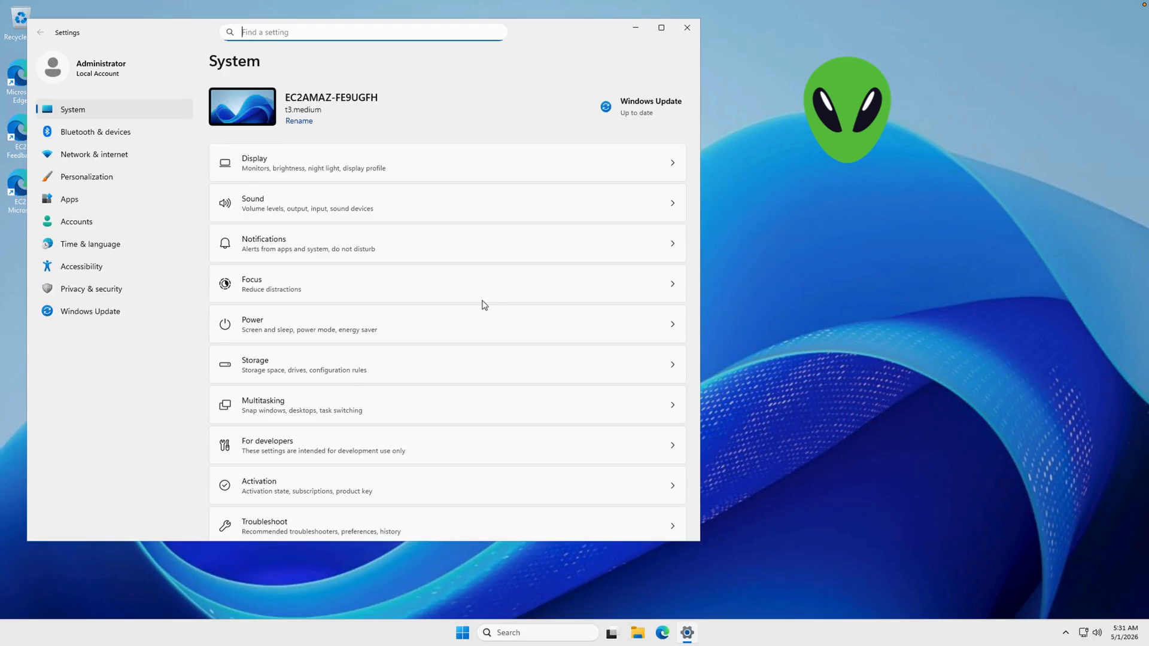
scroll(343, 393, "down", 5)
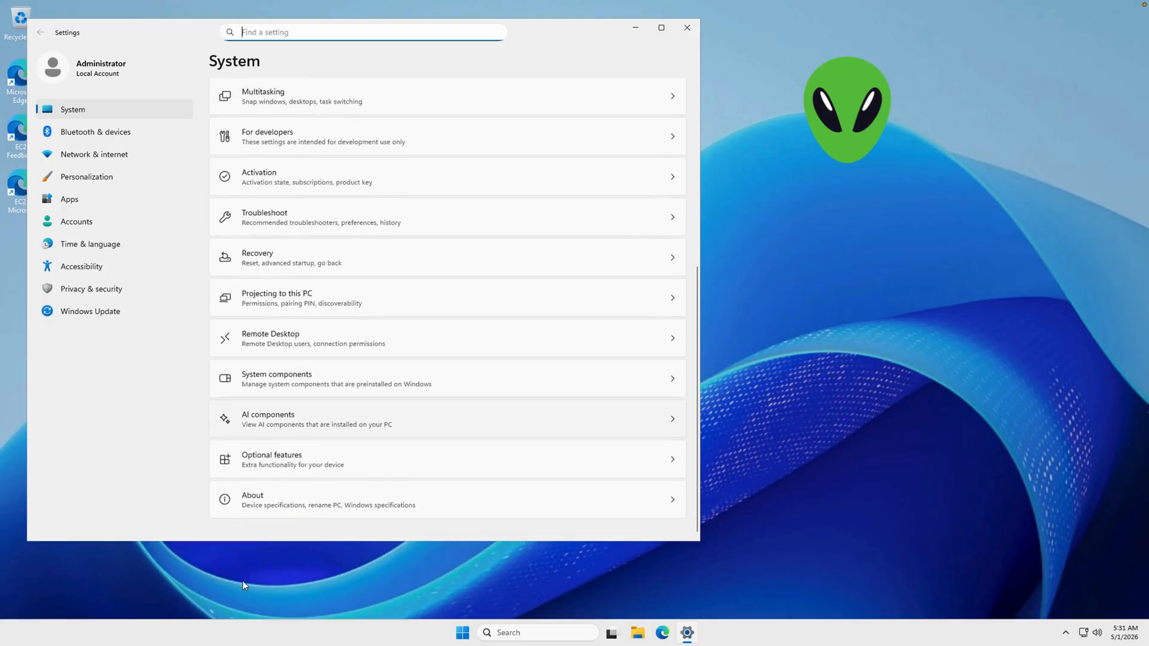
left_click(245, 505)
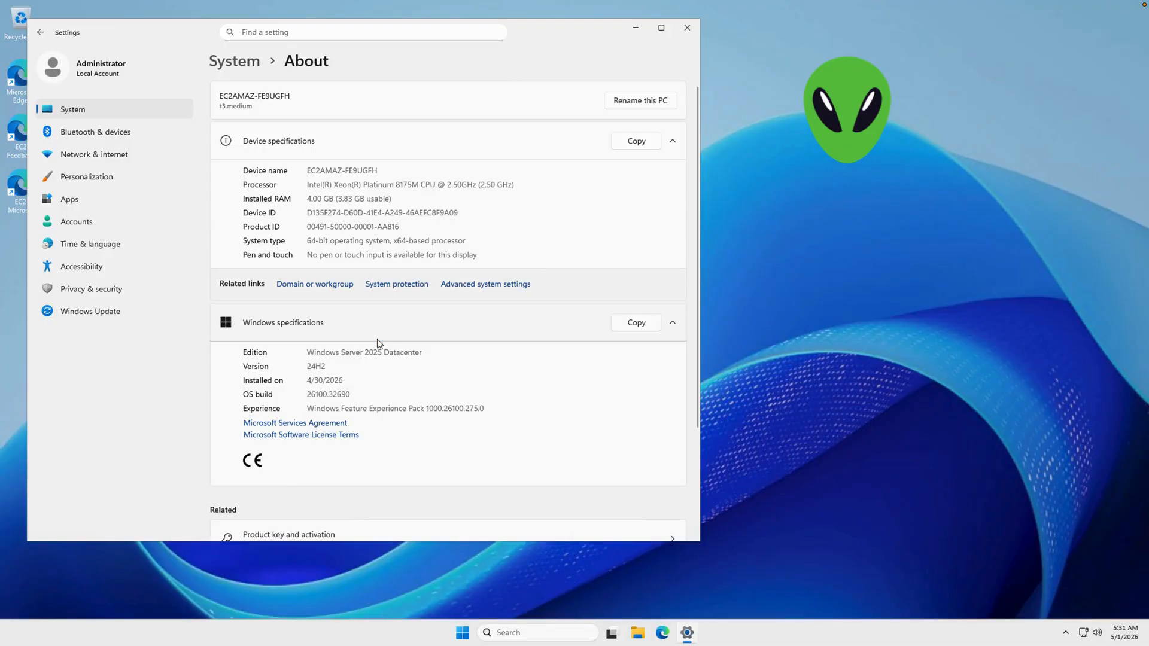
scroll(380, 342, "down", 3)
scroll(368, 332, "up", 3)
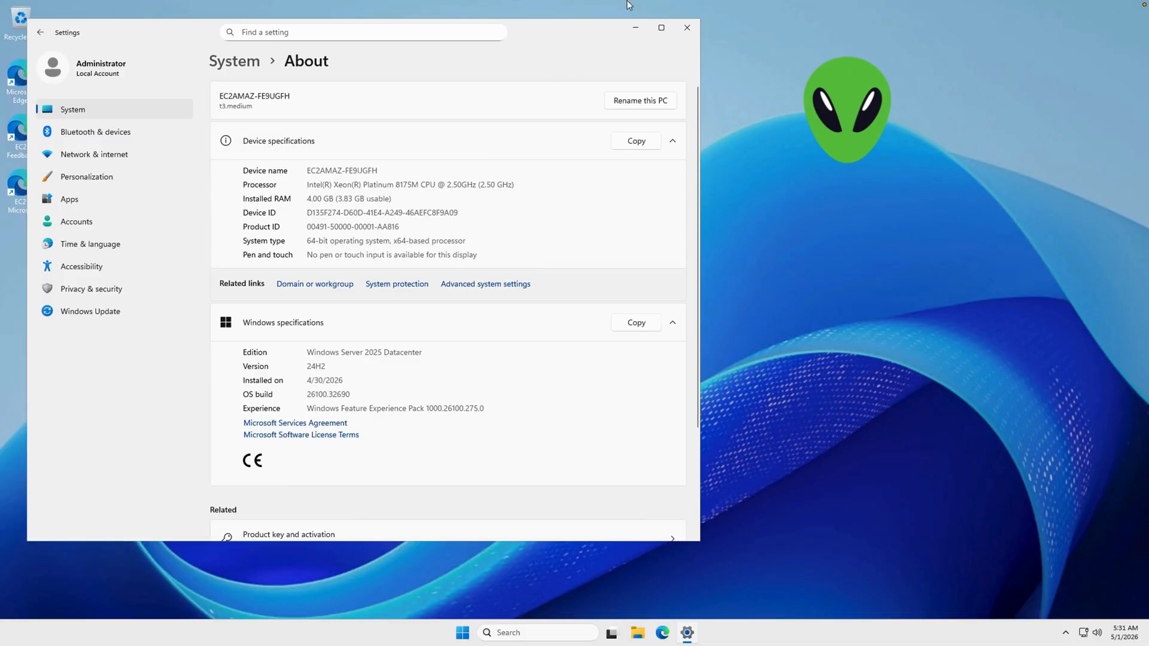
left_click(687, 29)
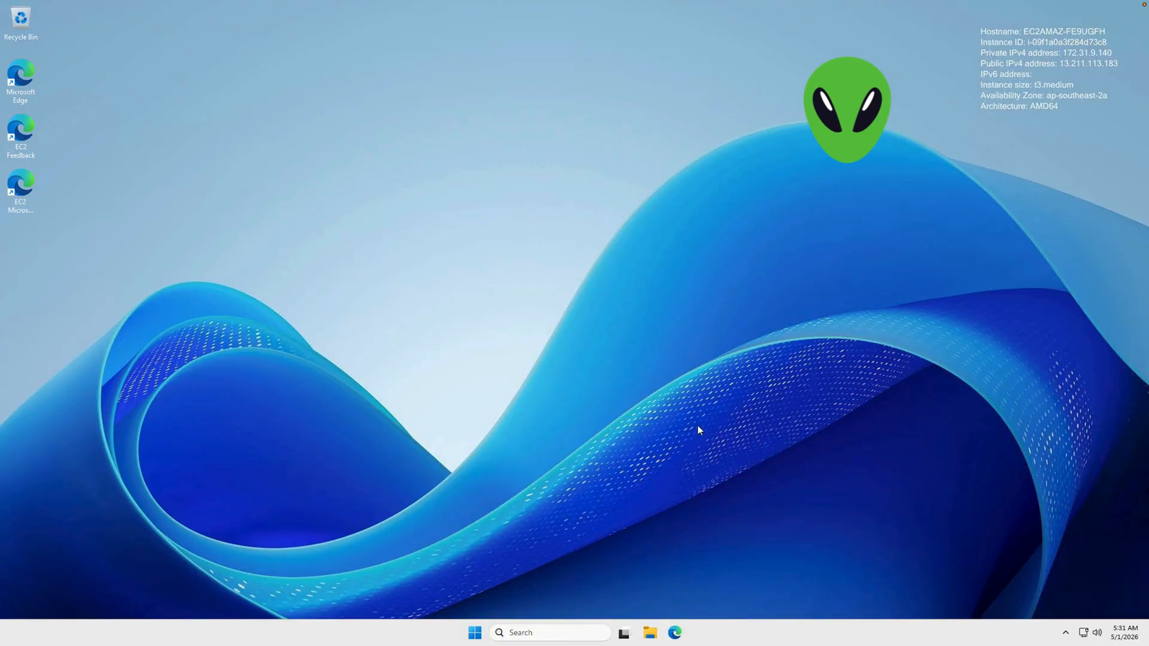
- Open and close File Explorer on the server, and start Microsoft Edge without syncing data before closing it too
left_click(650, 633)
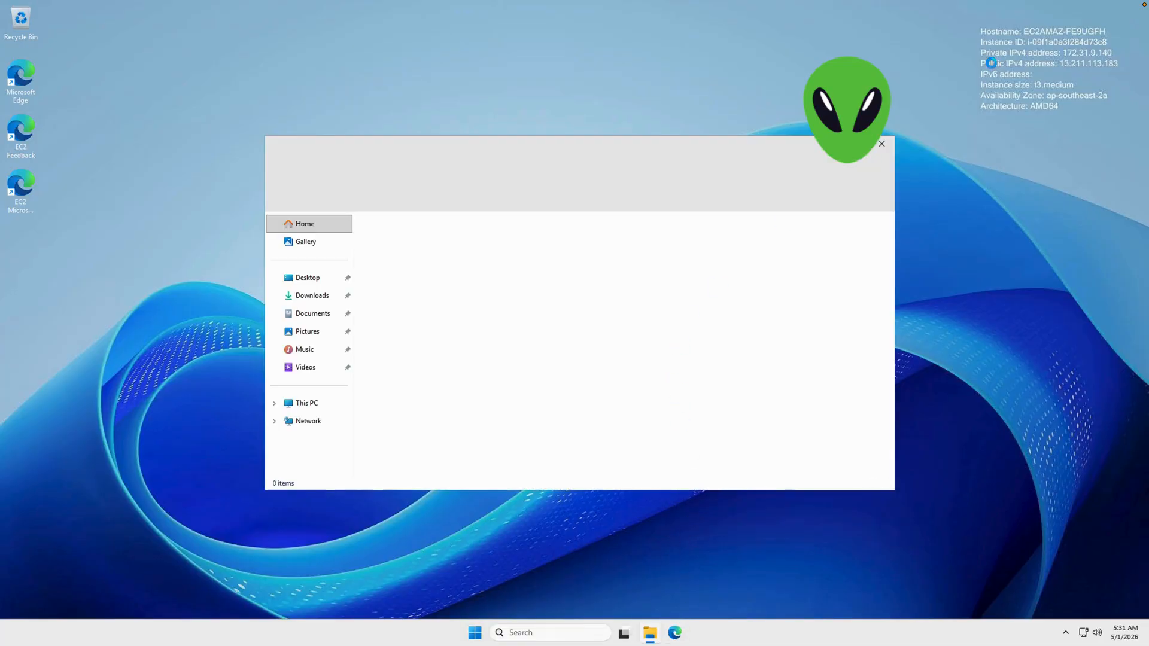
left_click(881, 144)
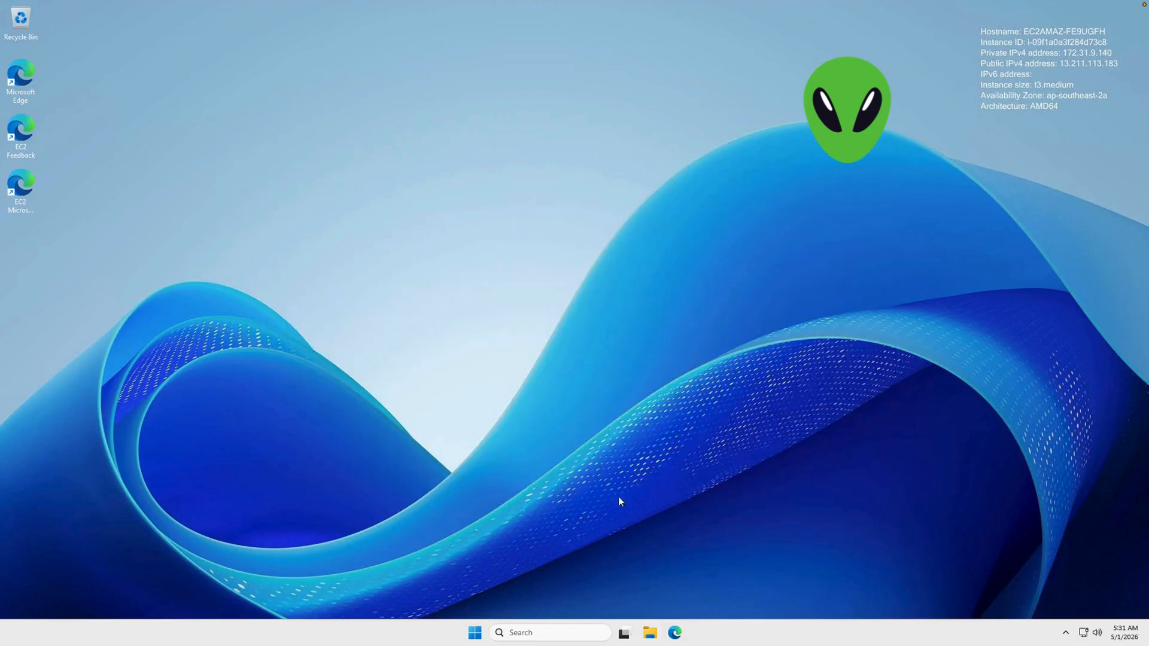
left_click(674, 633)
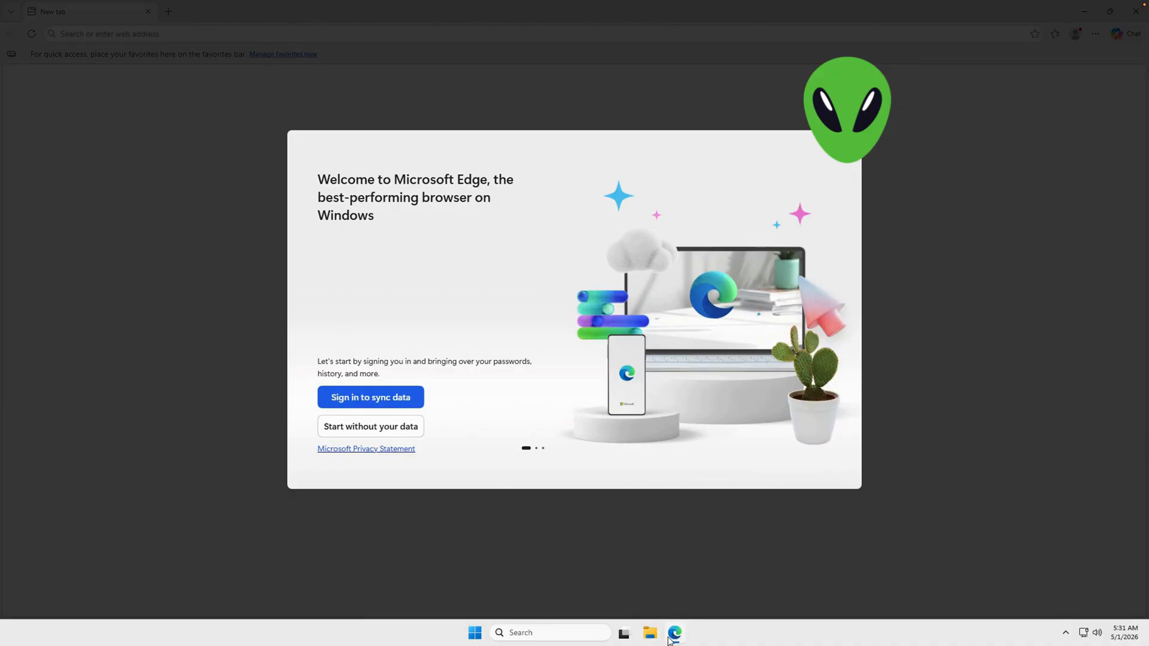
left_click(333, 426)
left_click(333, 426)
left_click(333, 426)
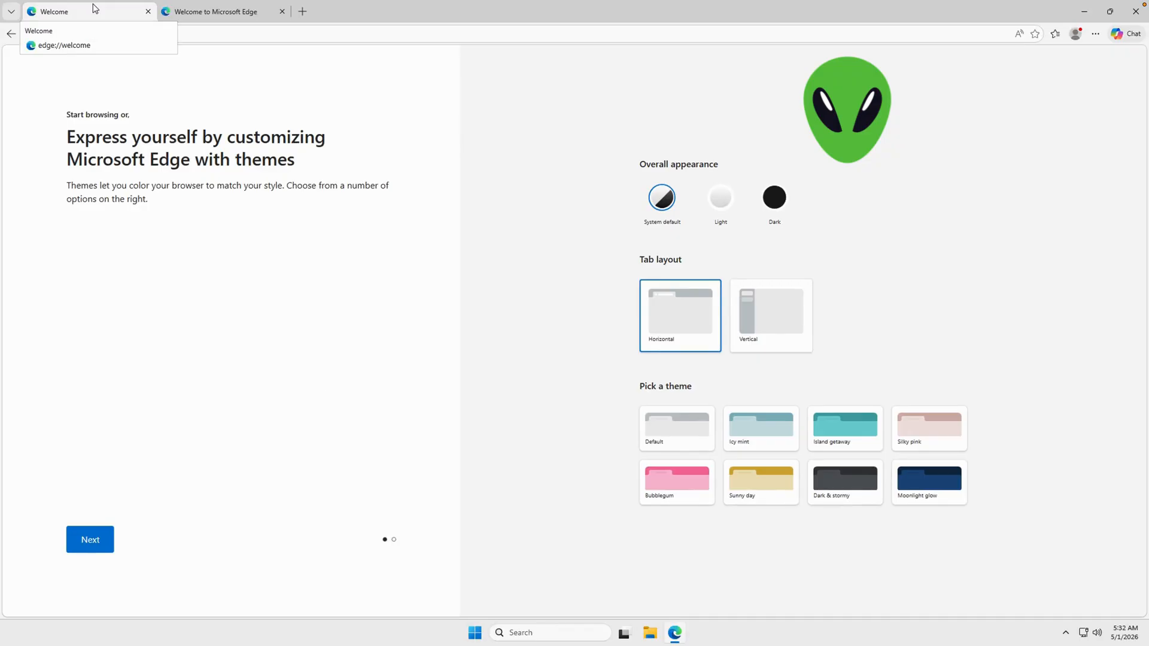
mouse_move(575, 645)
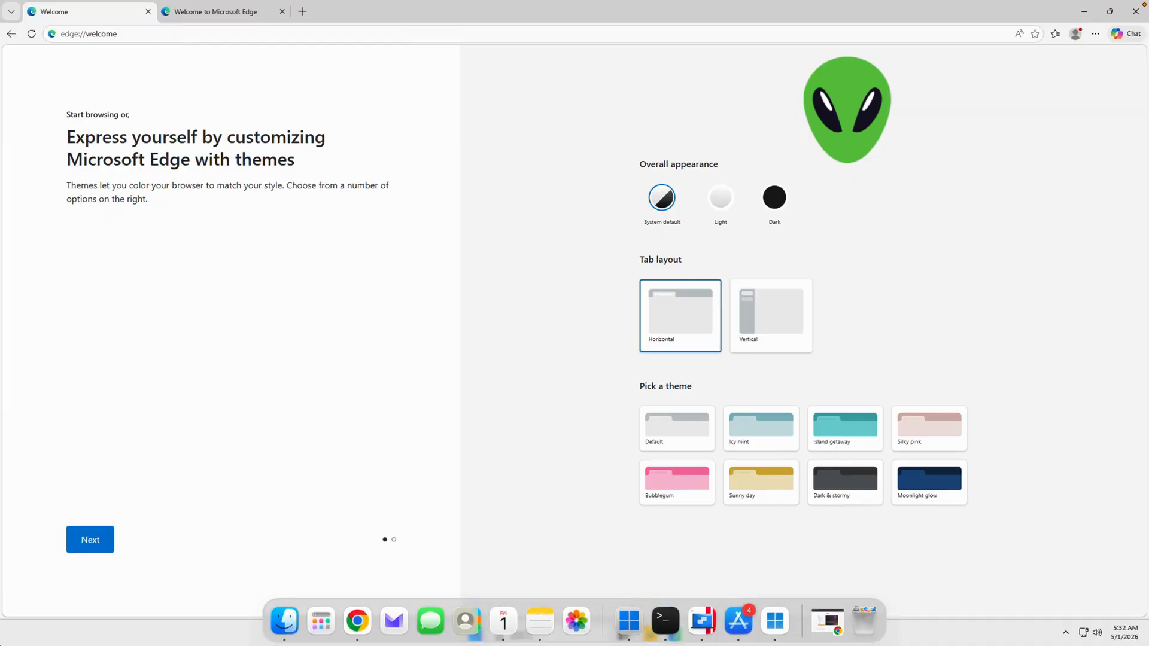
left_click(1134, 12)
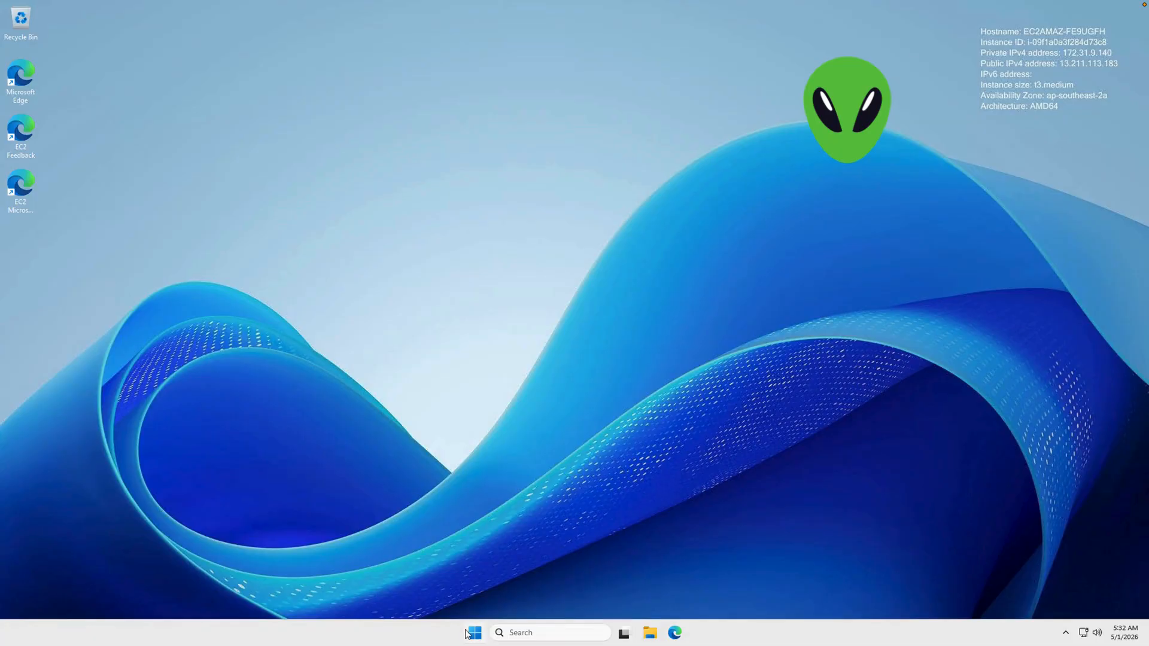
- Close the remote desktop session and return to the EC2 Instances list in the AWS console
mouse_move(305, 3)
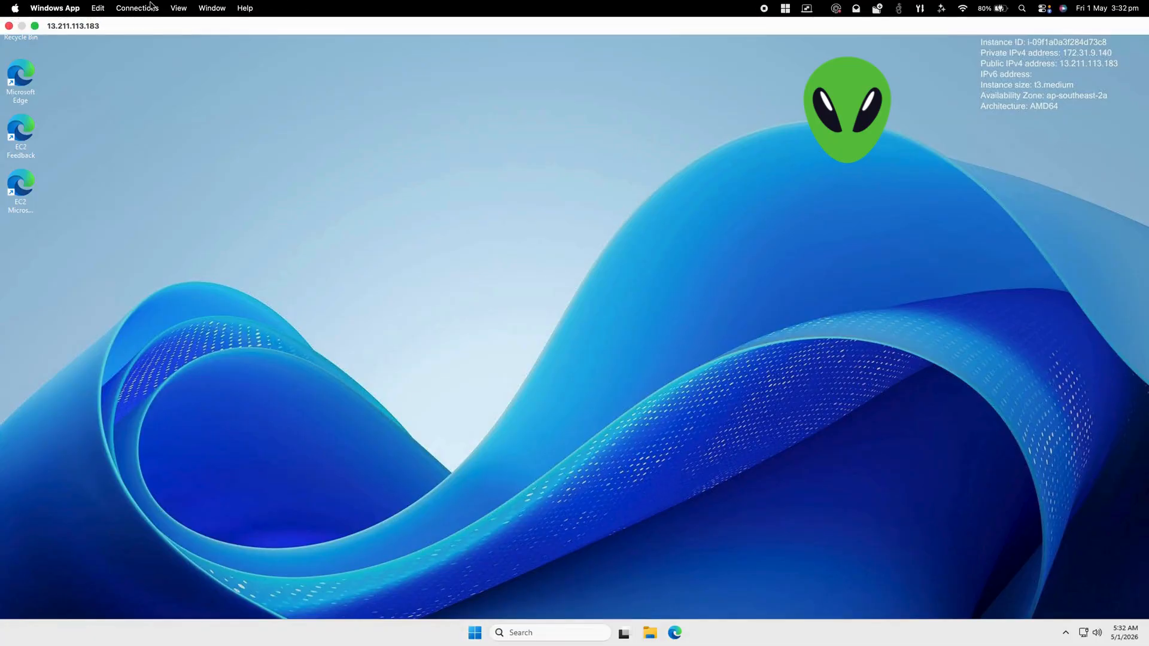
left_click(9, 26)
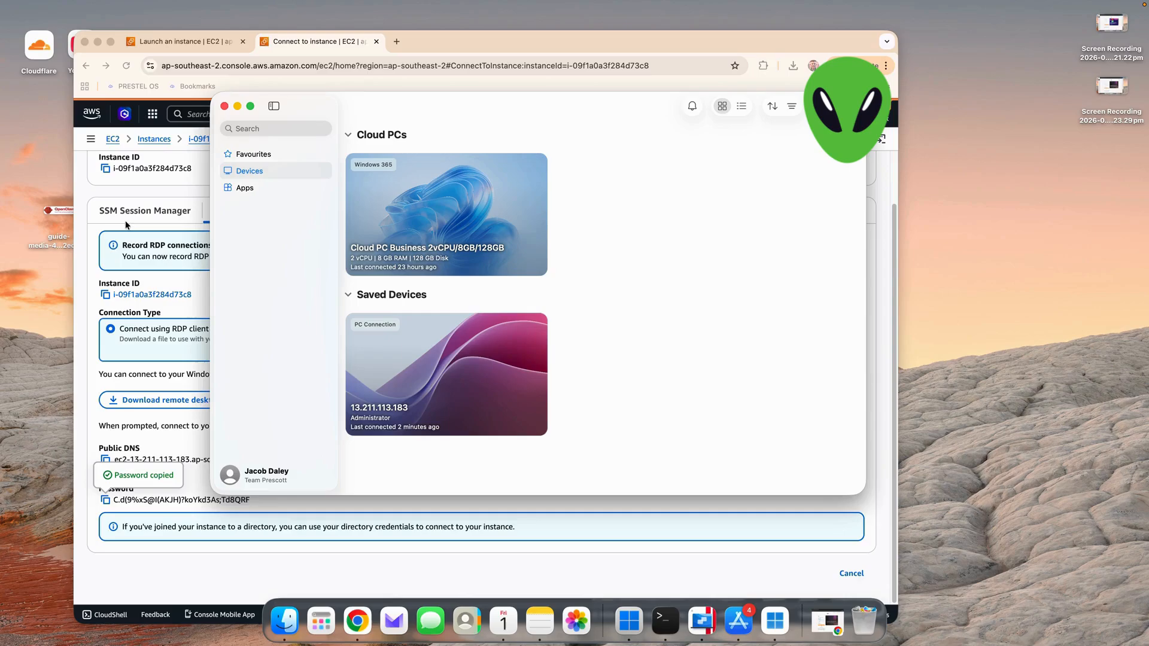
left_click(142, 182)
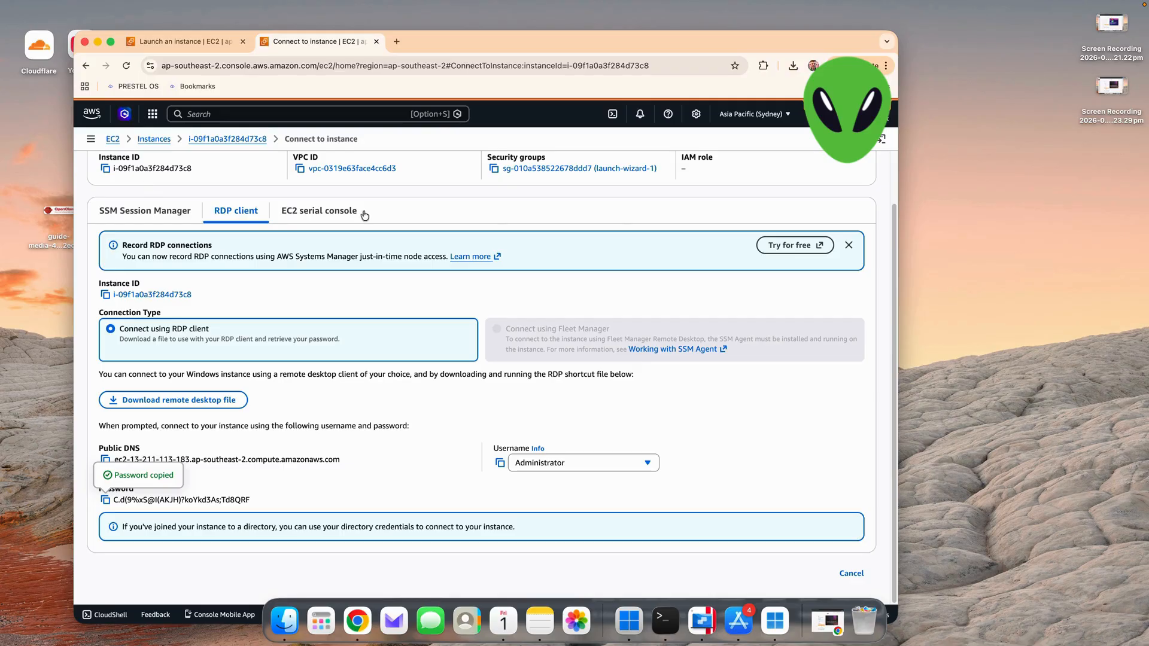
scroll(341, 226, "up", 2)
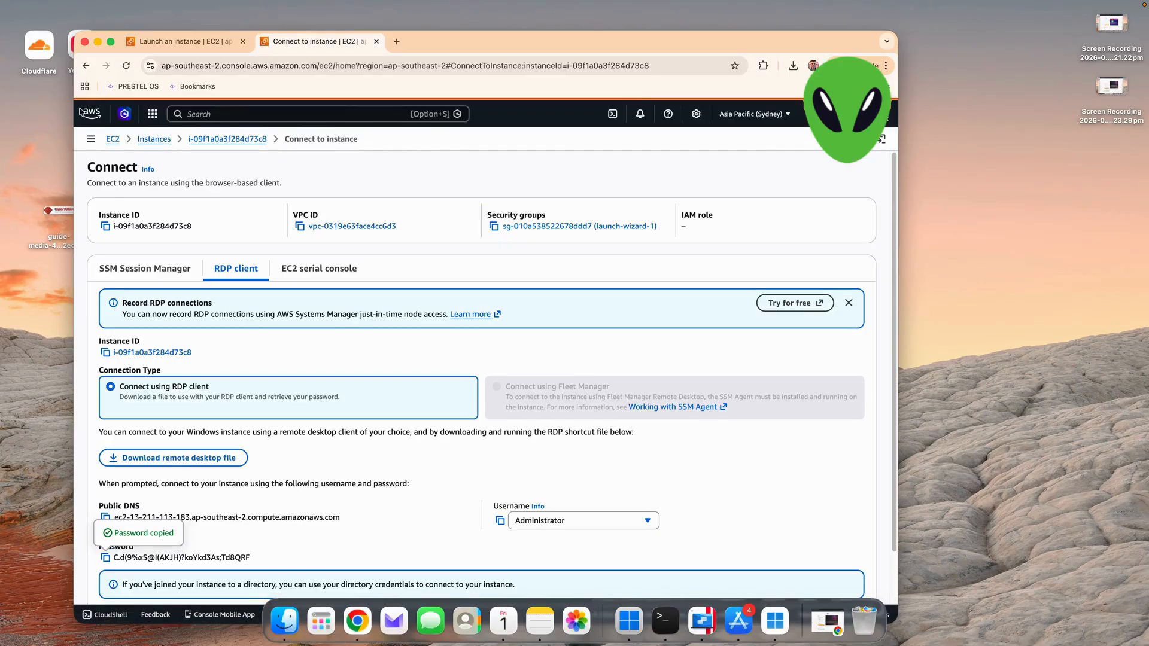
left_click(85, 65)
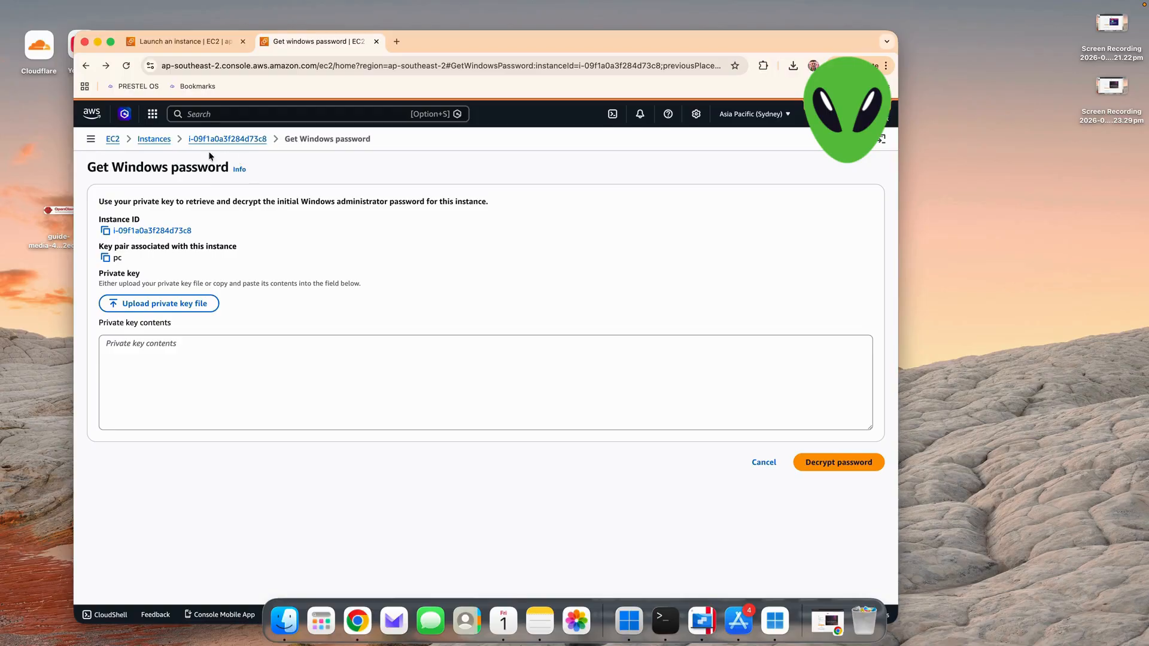
left_click(150, 140)
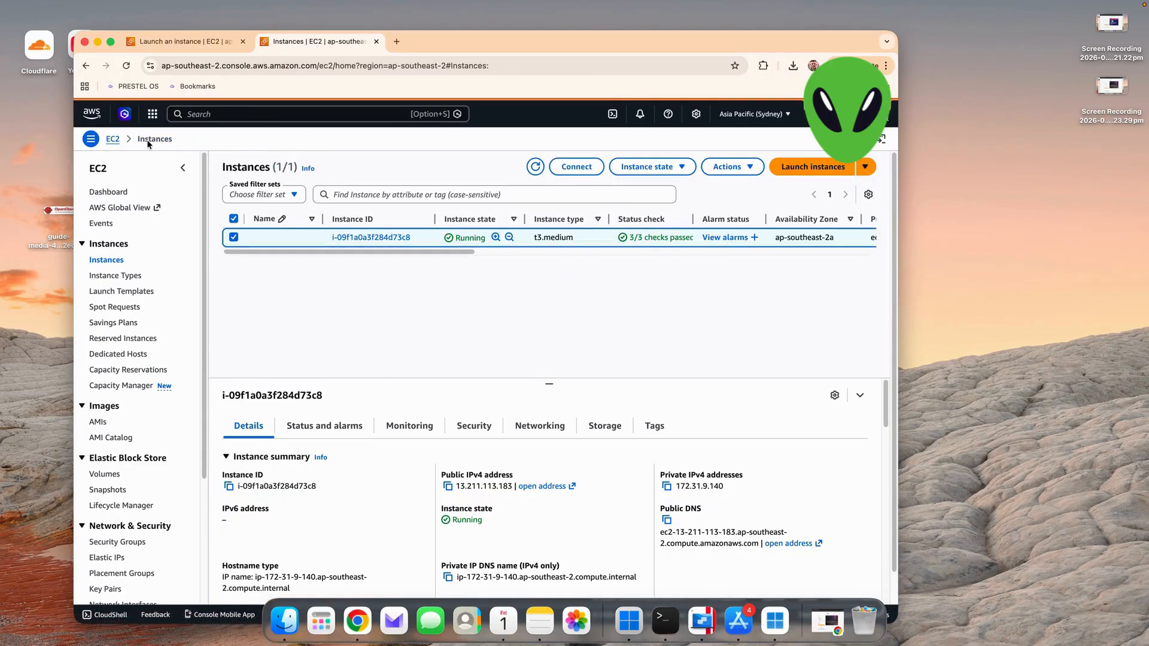
- Terminate the running t3.medium instance with the Skip OS shutdown option enabled
left_click(732, 176)
left_click(730, 173)
left_click(646, 170)
key("Up")
key("Down")
key("Down")
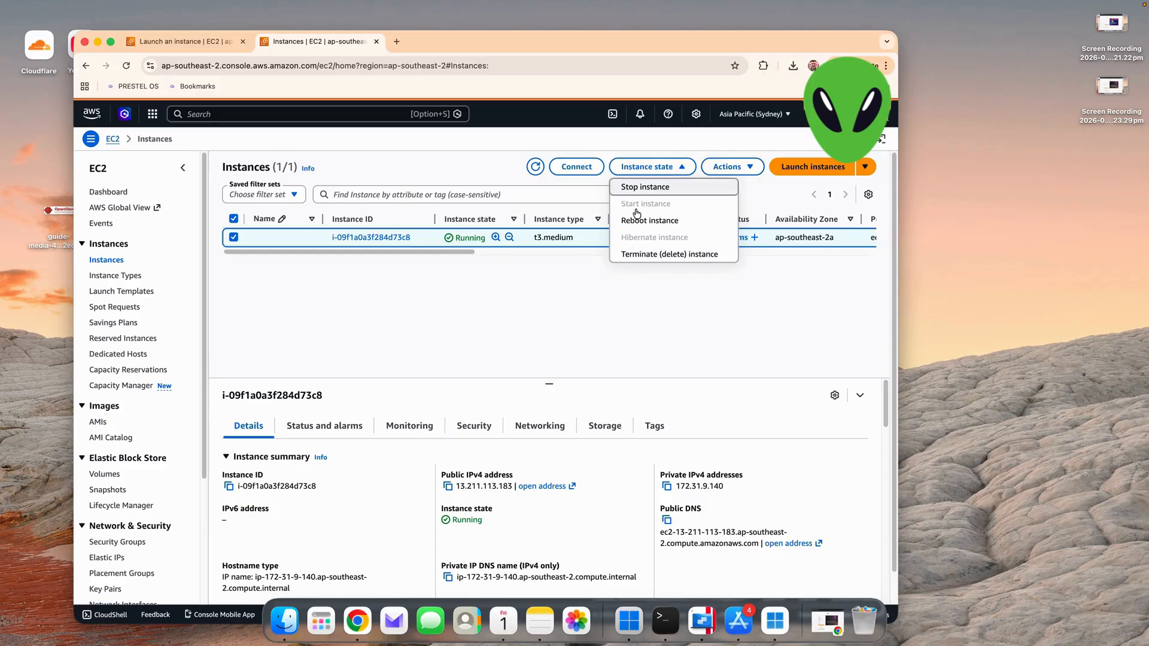
left_click(647, 260)
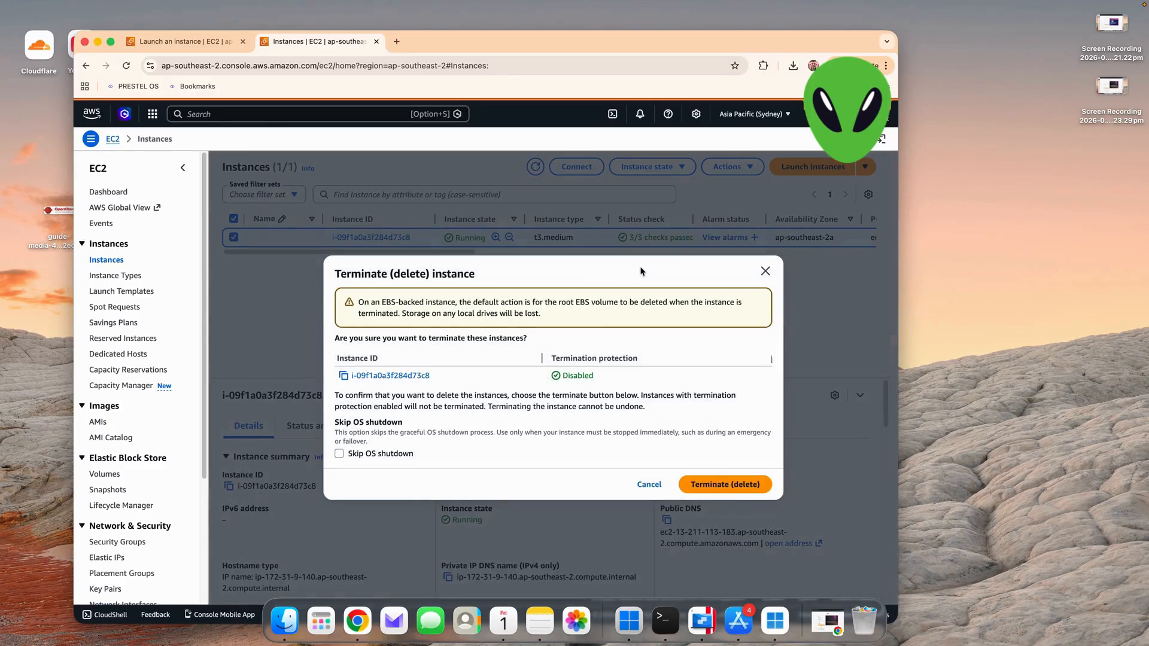
left_click(357, 453)
left_click(744, 507)
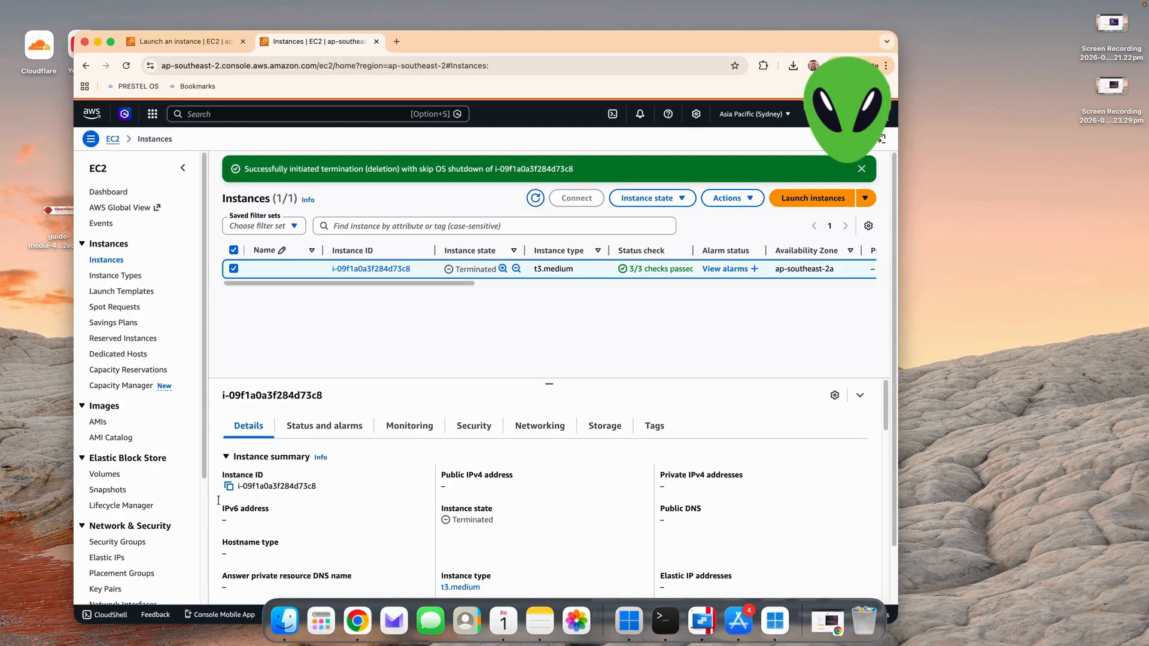
- Check the region's Elastic Block Store volumes for leftovers and return to the Instances list
left_click(101, 478)
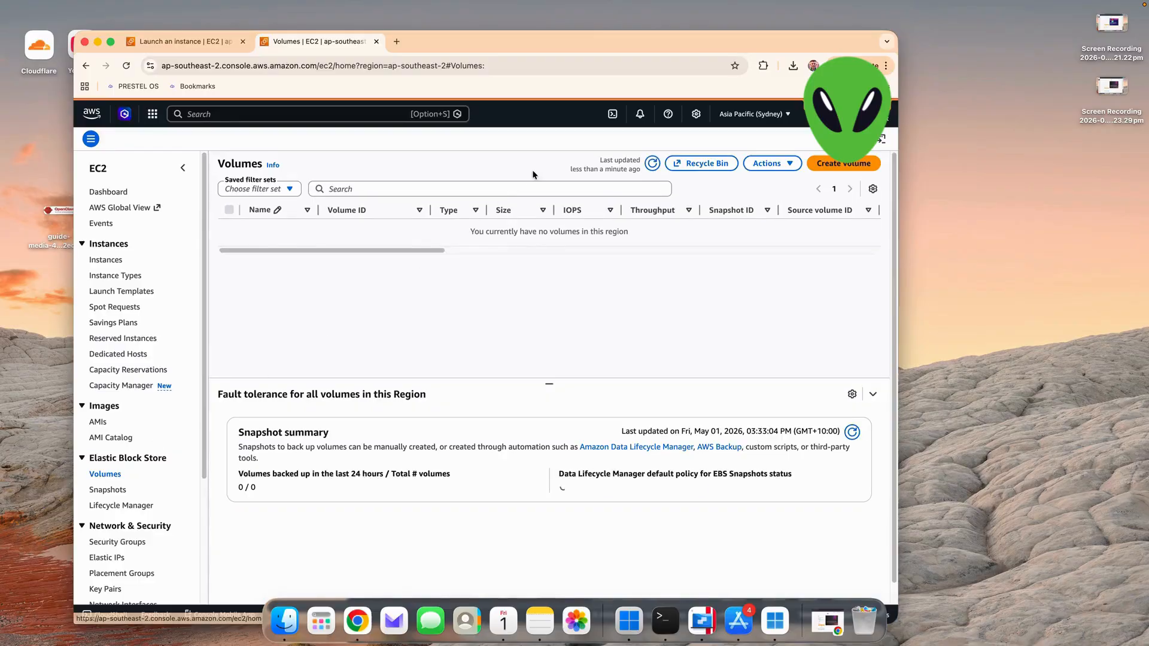
left_click(107, 260)
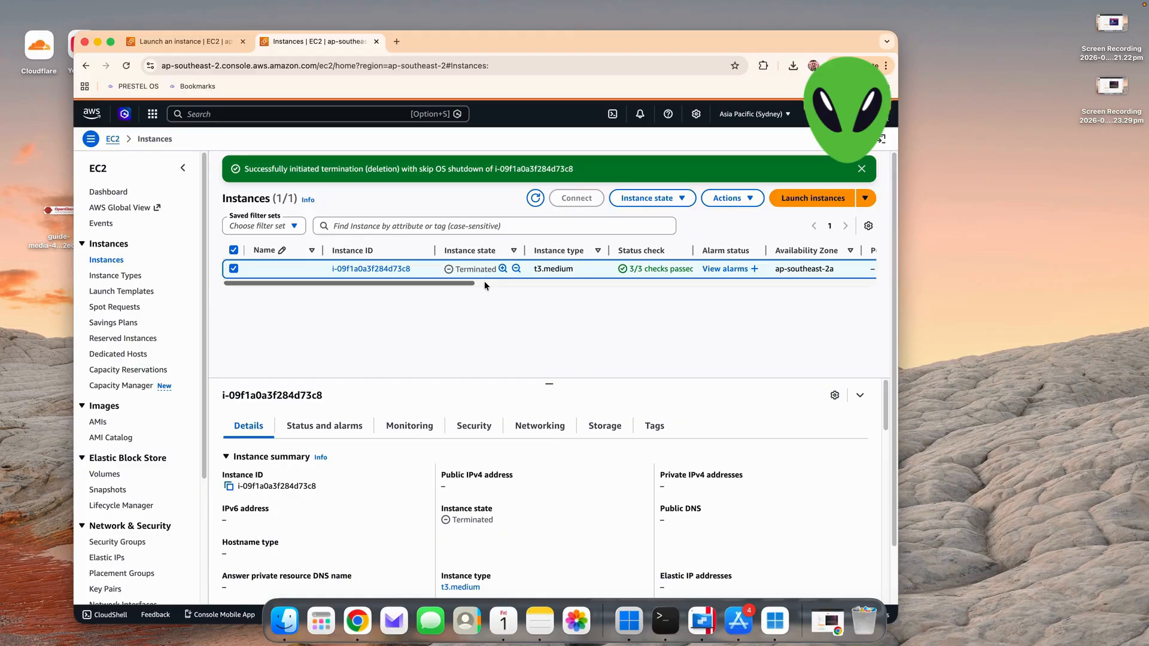
- Switch to Windows App, try to reconnect to the saved device 13.211.113.183, and return to the AWS console
left_click(774, 620)
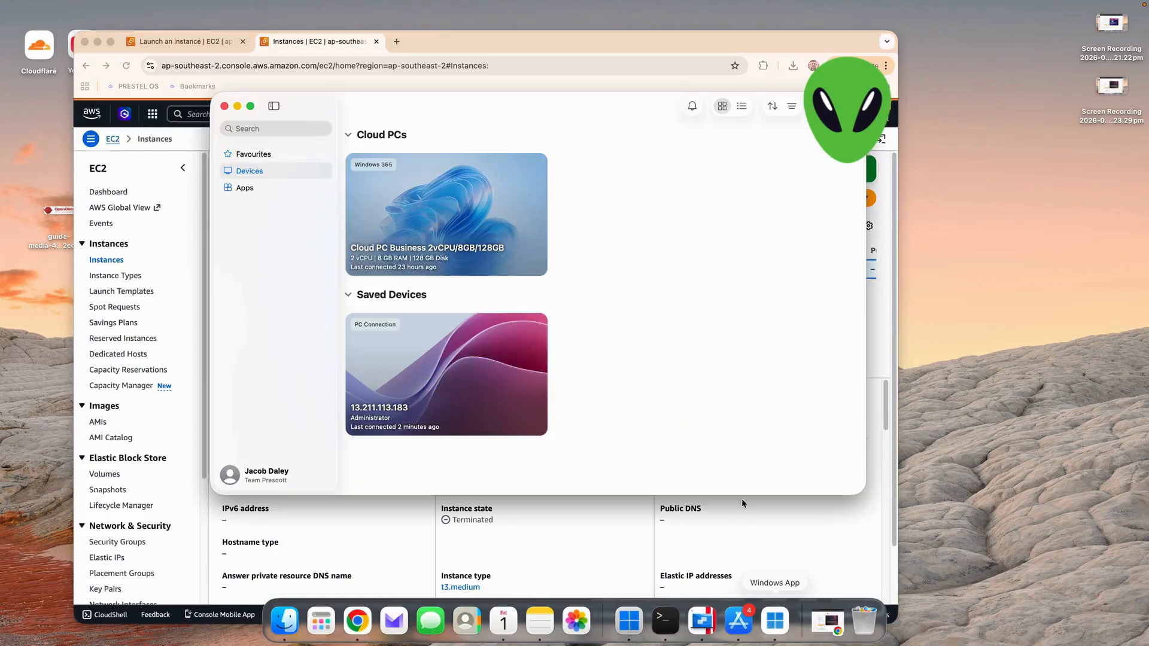
double_click(483, 387)
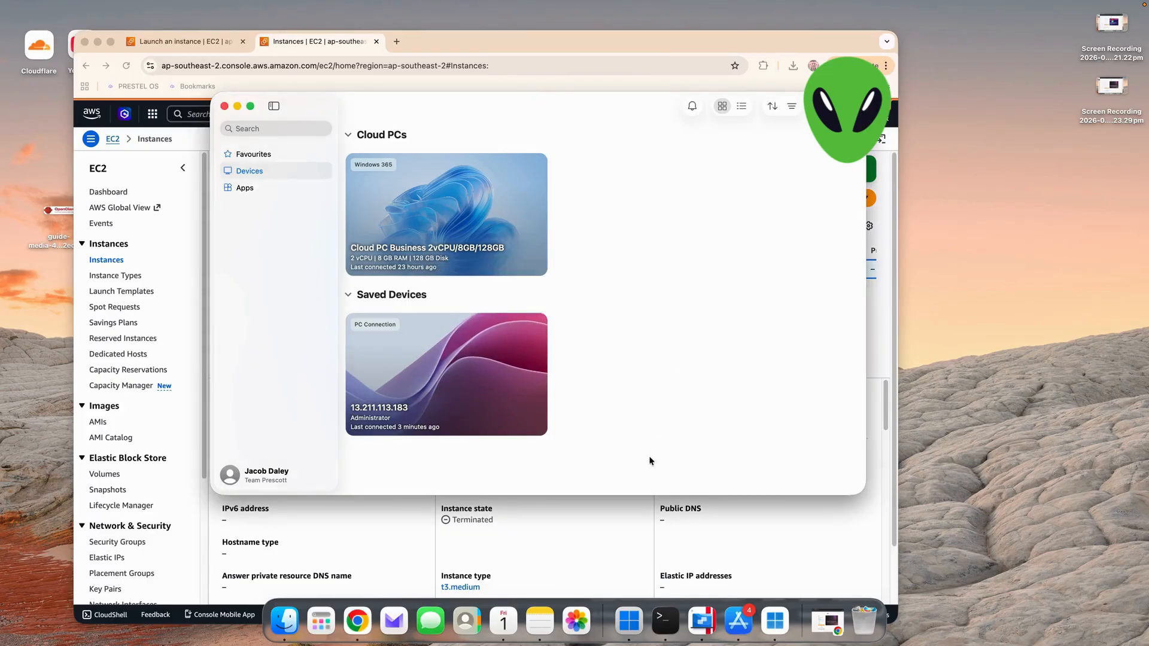
left_click(631, 512)
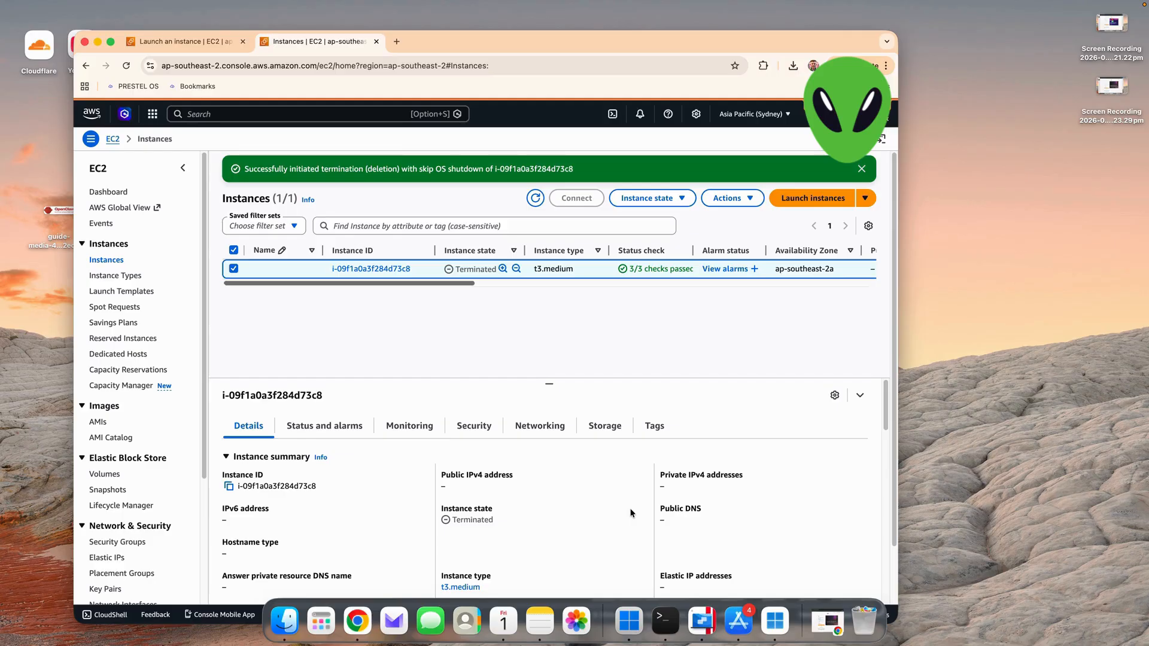